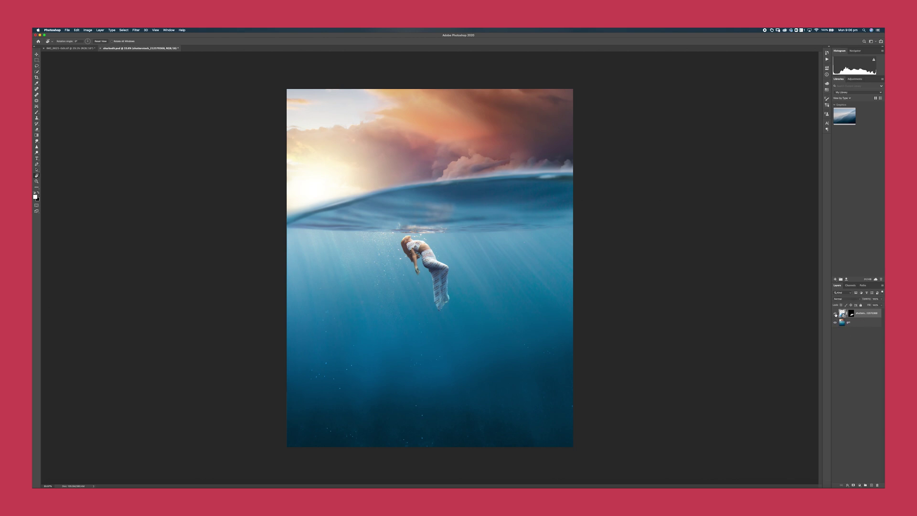
Step: Make the shark layer visible and convert it to a smart object
click(835, 313)
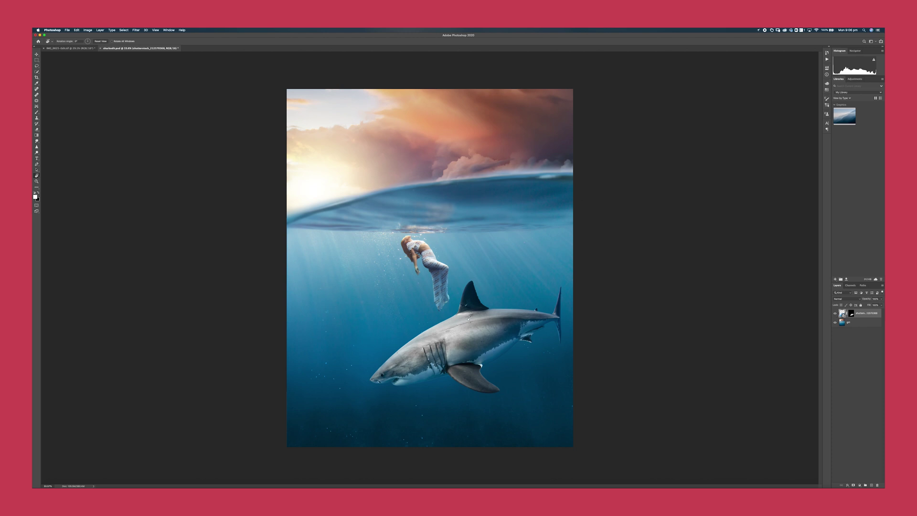
scroll(469, 318, up, 5)
scroll(591, 329, down, 3)
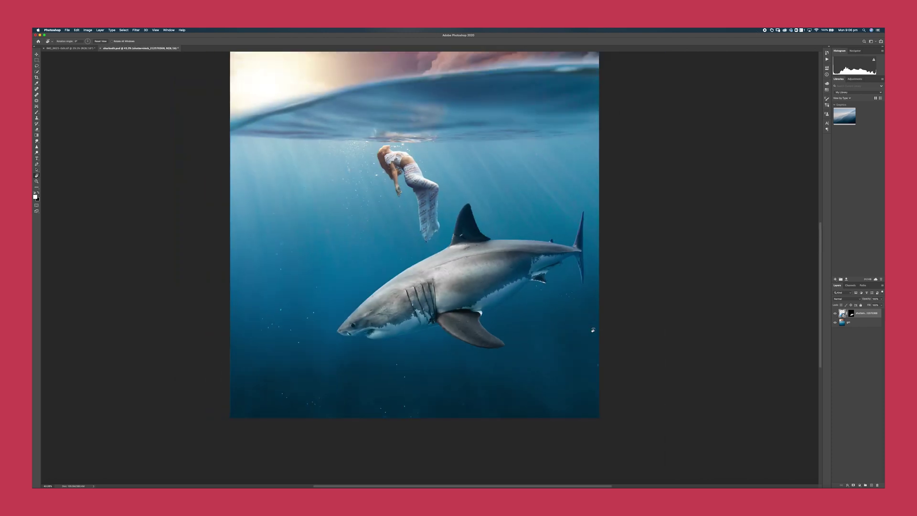
scroll(593, 330, down, 3)
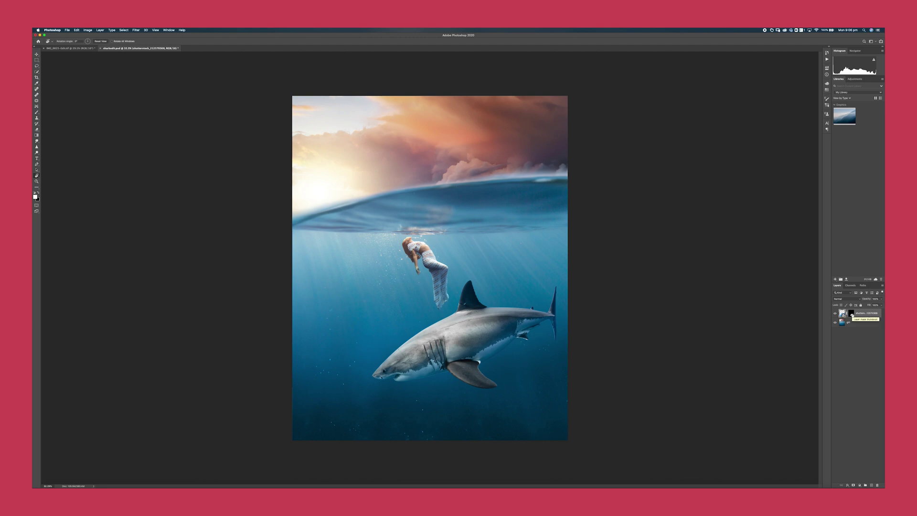
right_click(862, 314)
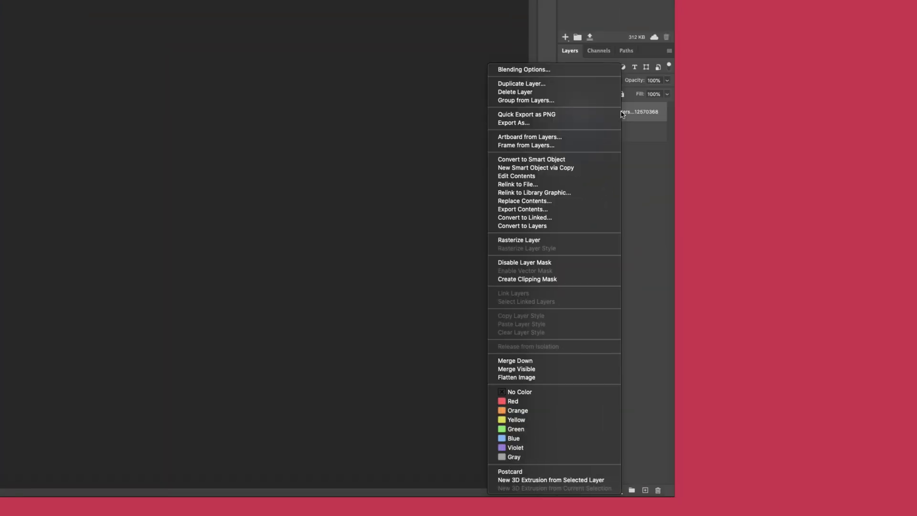
click(550, 162)
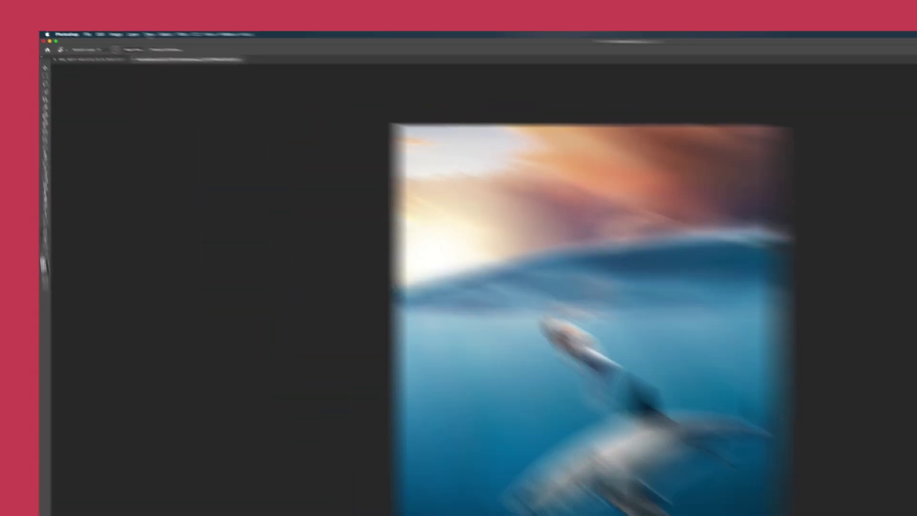
Step: Apply a Vibrance adjustment to the shark smart object, reducing both its saturation and its vibrance
click(88, 29)
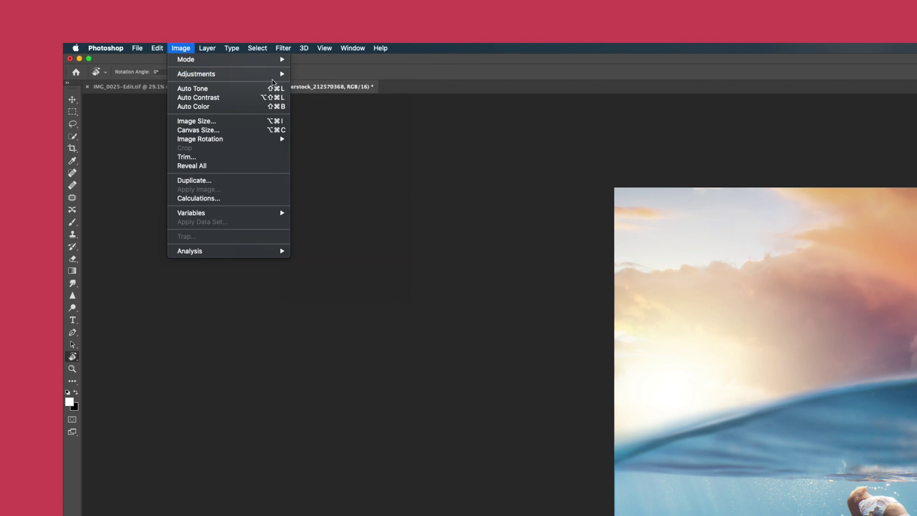
mouse_move(267, 74)
click(316, 115)
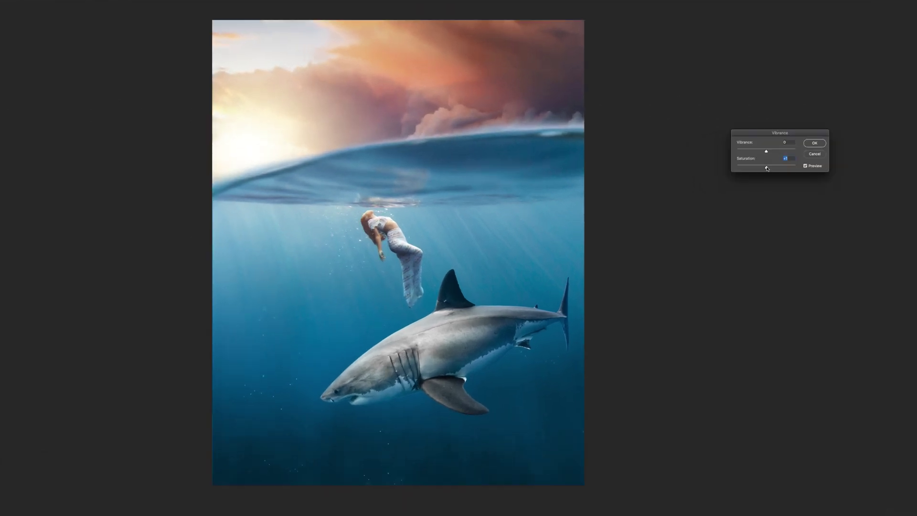
drag(703, 205, 692, 206)
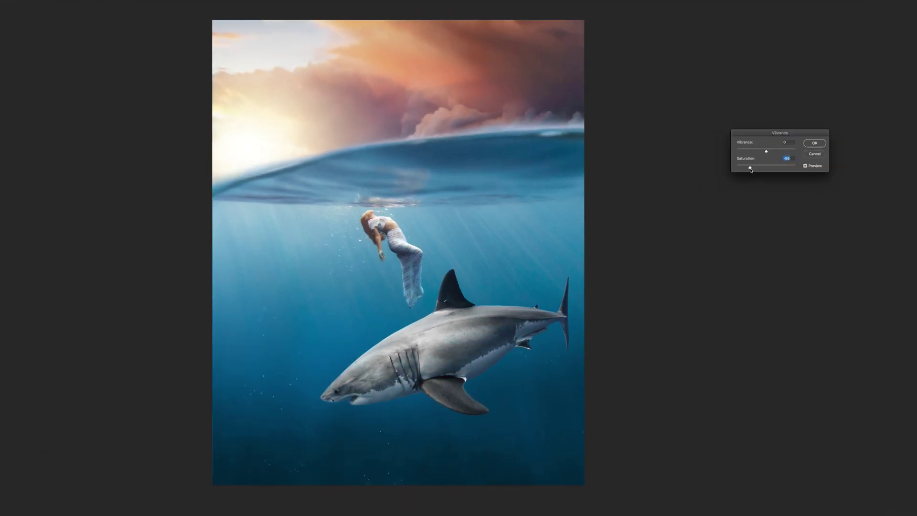
drag(767, 152, 761, 154)
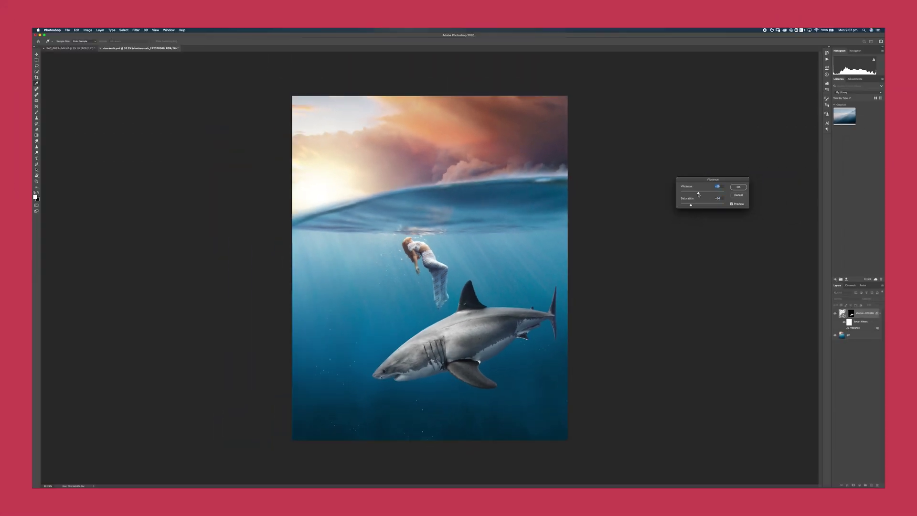
click(814, 143)
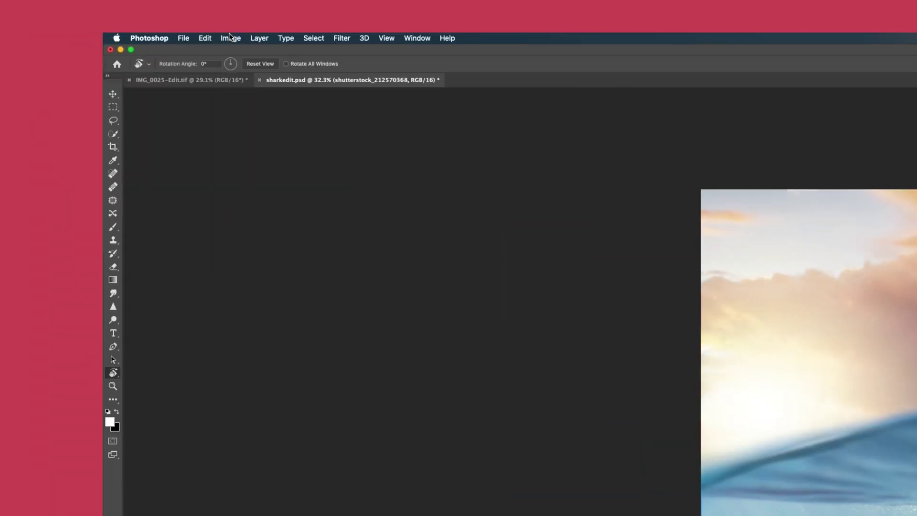
Step: Apply a Levels adjustment that darkens the shark and leave that smart filter switched on
click(88, 29)
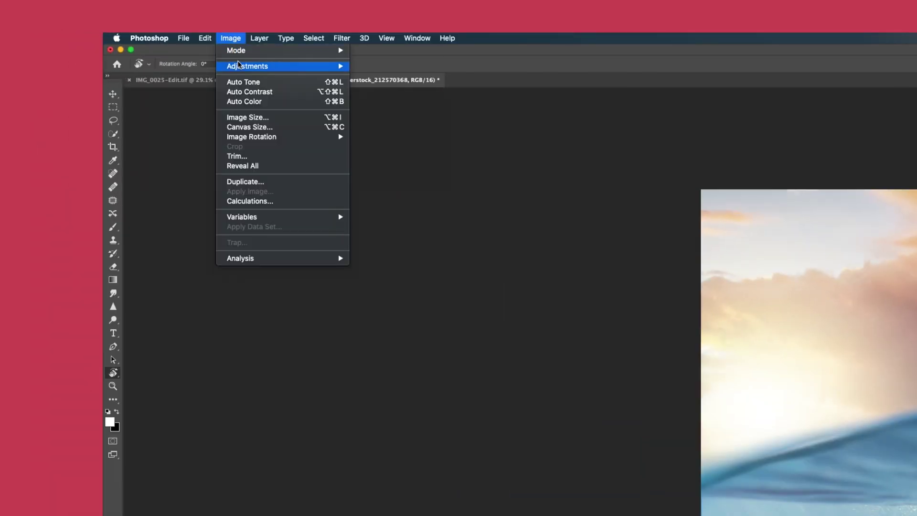
mouse_move(239, 64)
click(380, 76)
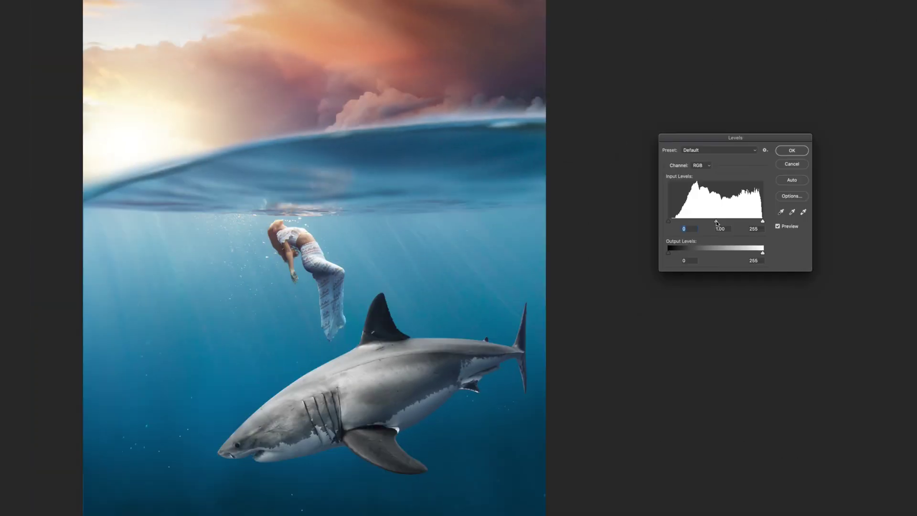
drag(716, 222, 670, 223)
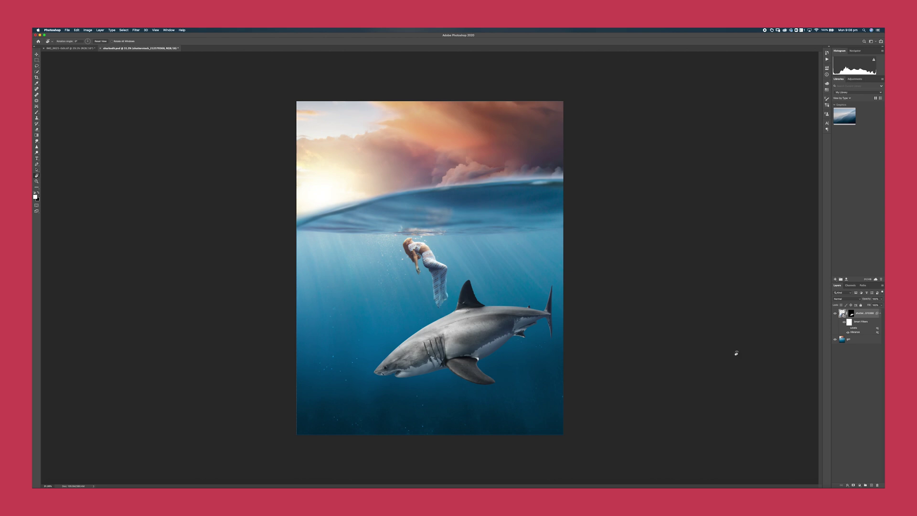
click(848, 328)
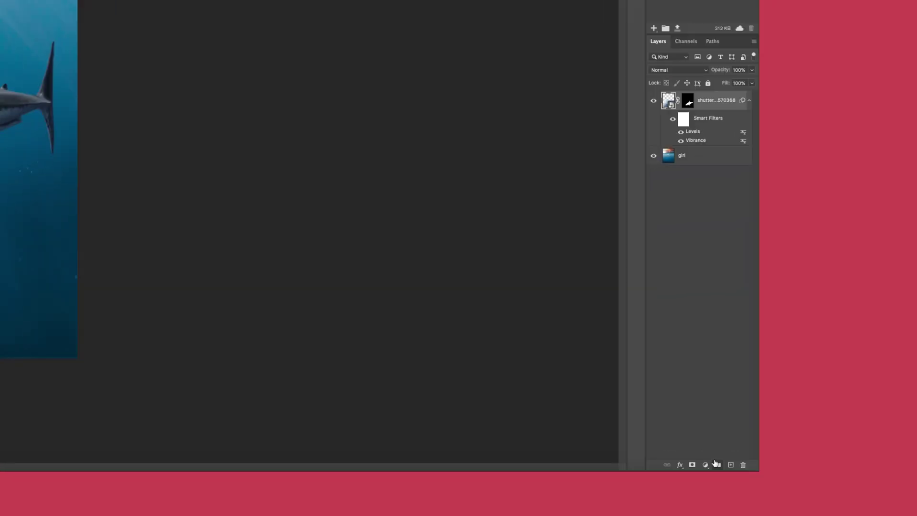
Step: Create a layer group named SHark and move the shark layer into it
click(866, 484)
double_click(852, 310)
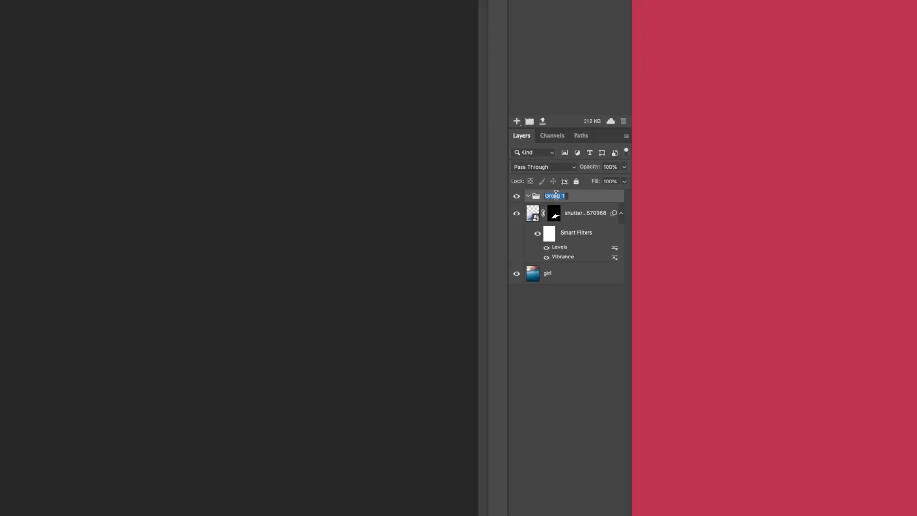
text(SHark)
drag(572, 215, 565, 192)
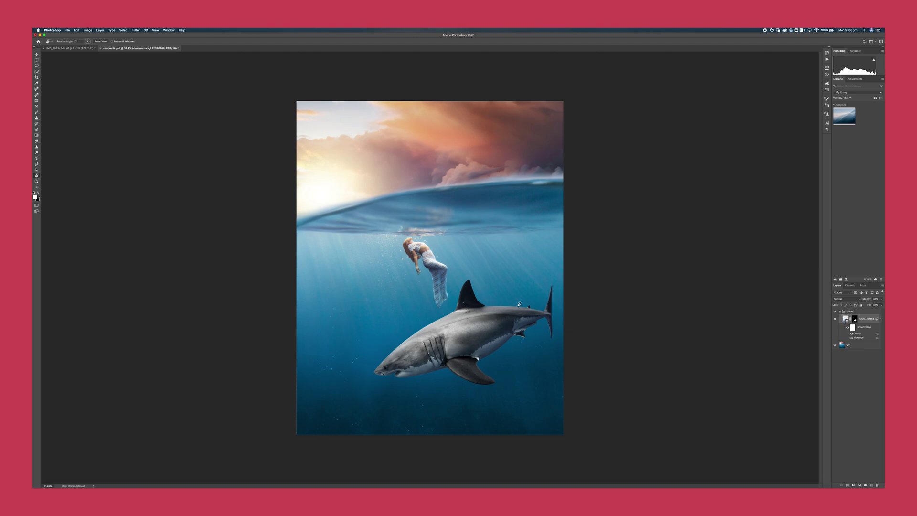
Step: Add a Hue/Saturation adjustment layer above the shark with Colorize enabled, tinting everything a very light blue
key(super+0)
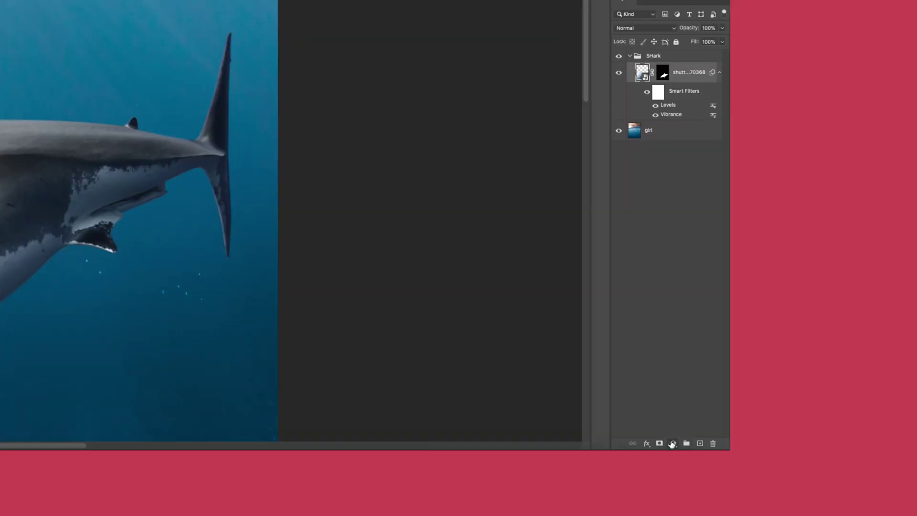
click(859, 485)
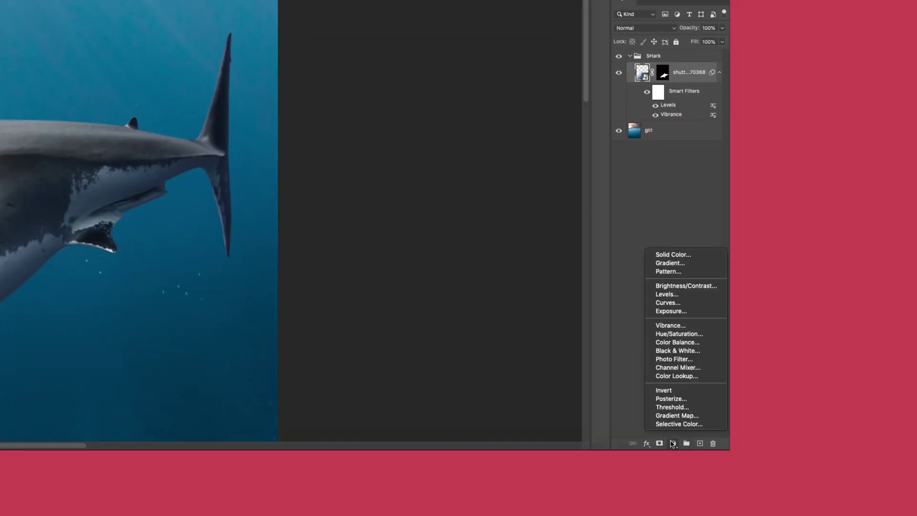
click(680, 335)
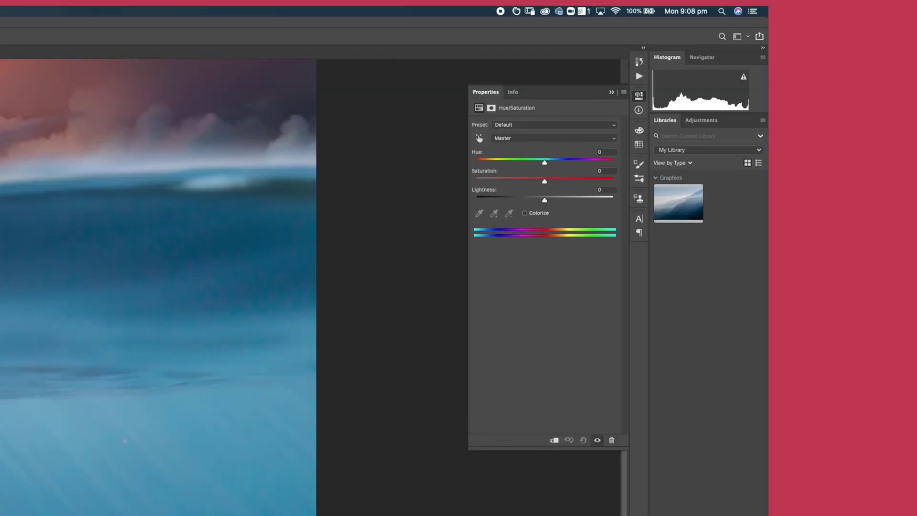
click(525, 213)
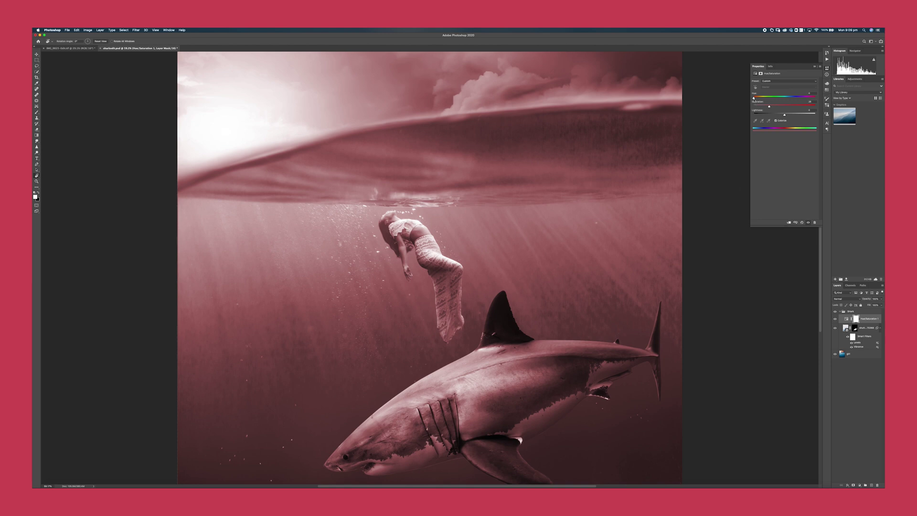
drag(754, 99, 810, 118)
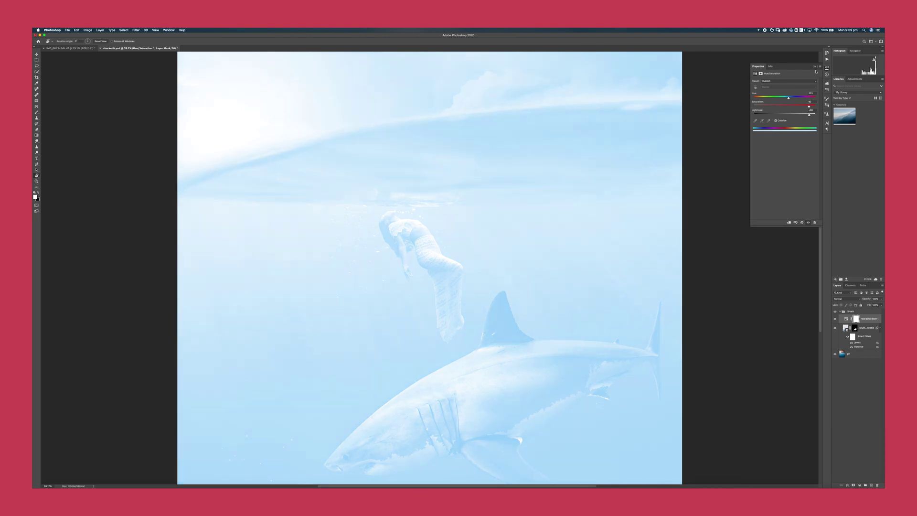
click(814, 66)
Step: Clip the Hue/Saturation adjustment layer to the shark layer below it
key(super+0)
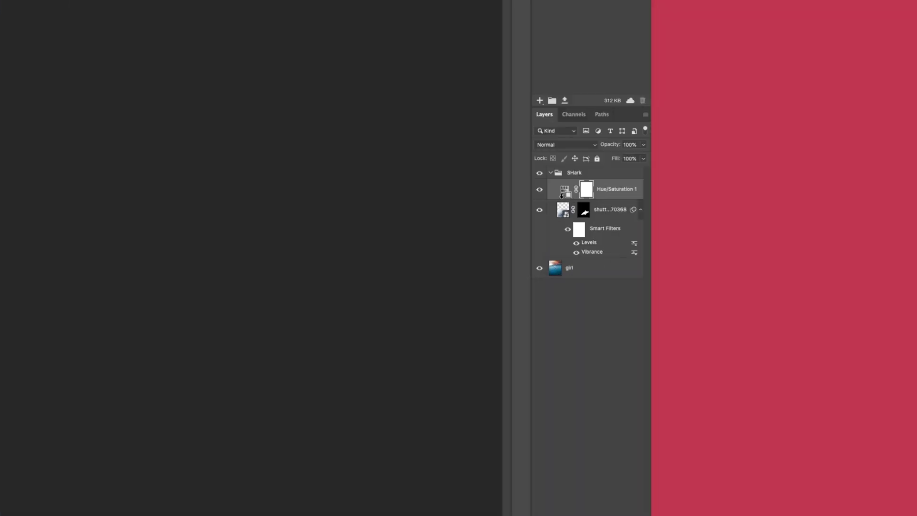
alt+click(562, 195)
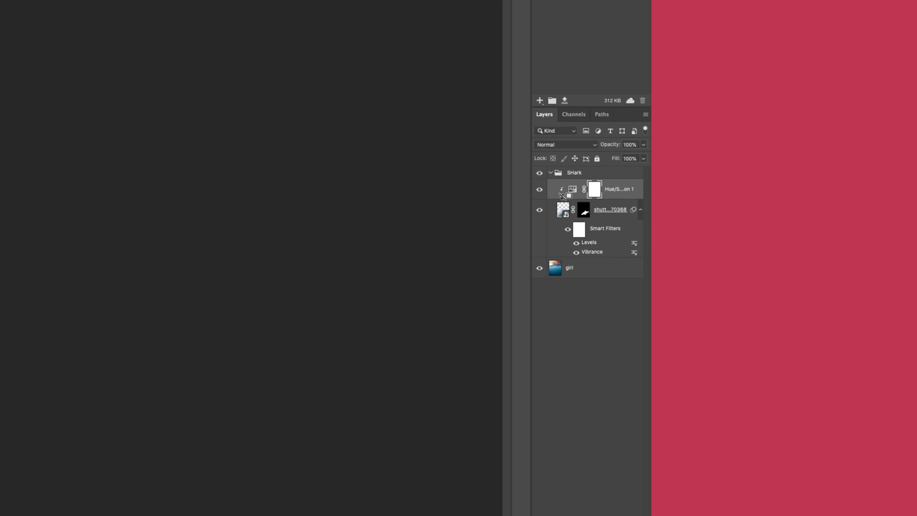
alt+click(562, 195)
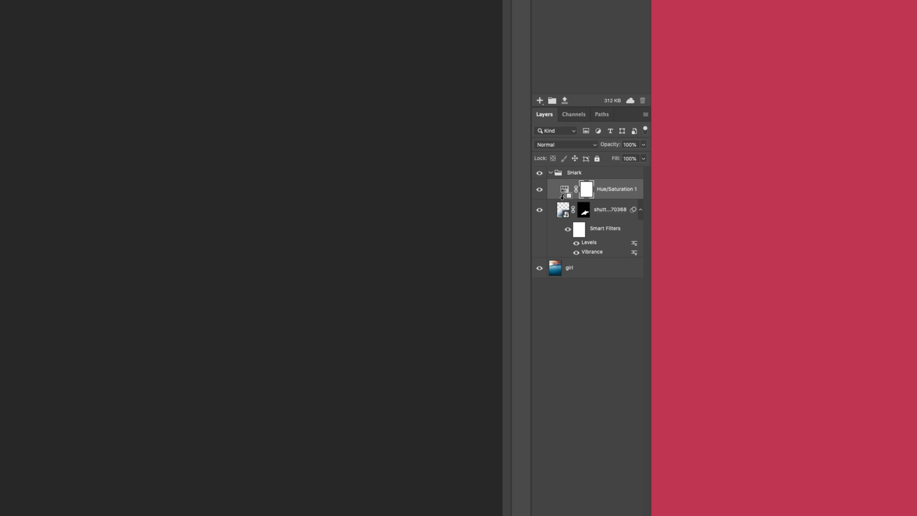
alt+click(562, 196)
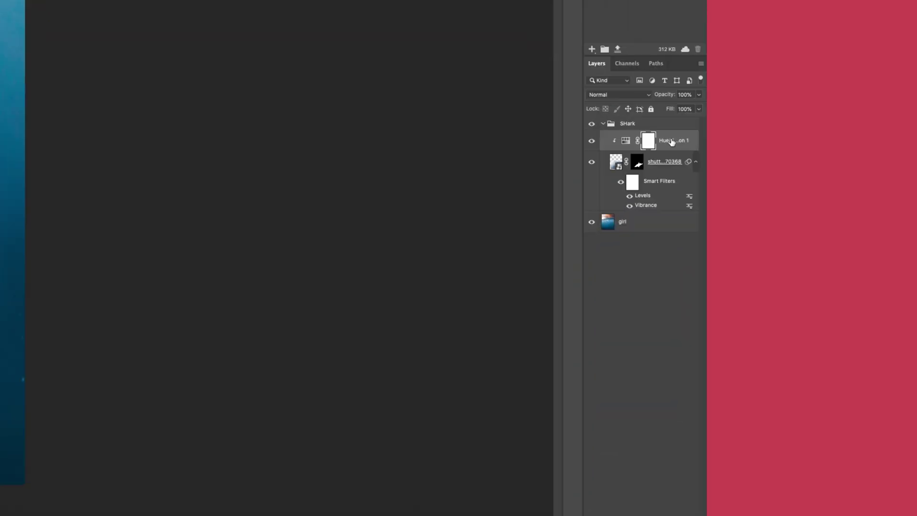
Step: In the Hue/Saturation layer's Blend If settings, split the Underlying Layer shadow slider to keep the tint off the shark's dark areas
right_click(869, 318)
click(569, 94)
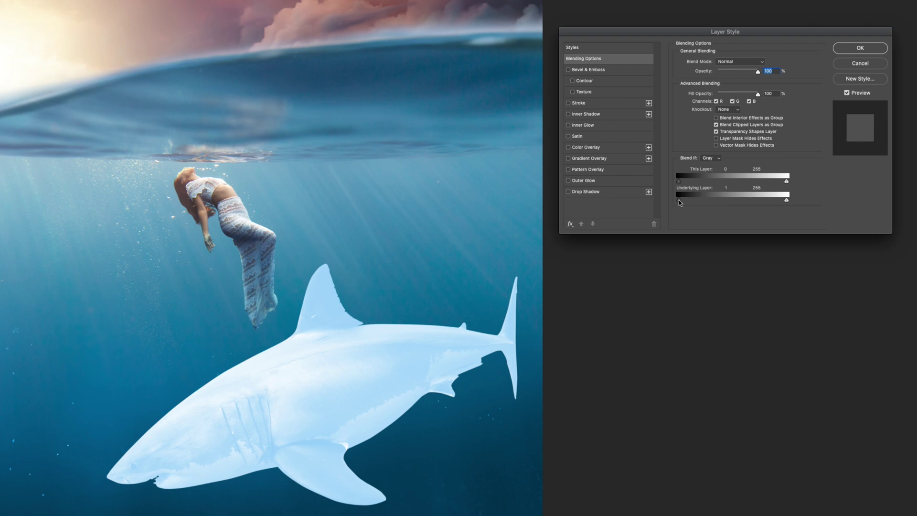
drag(698, 200, 733, 206)
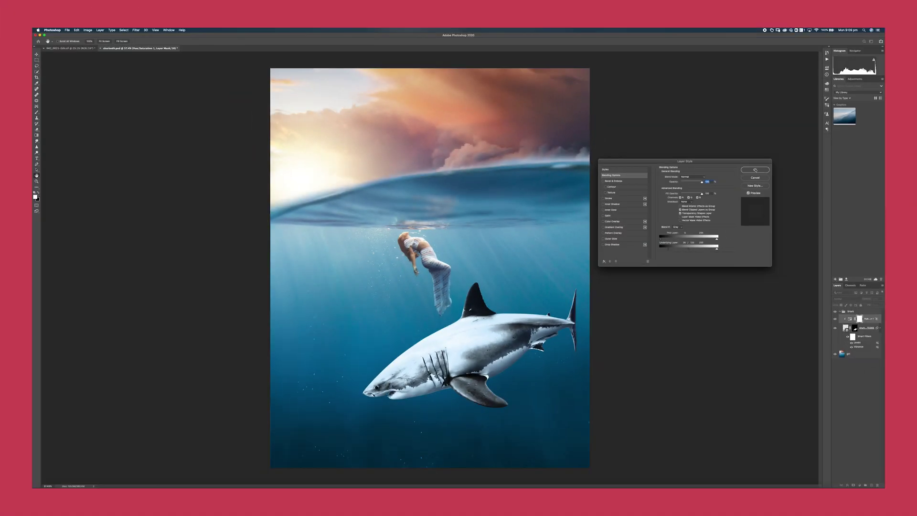
click(755, 170)
Step: Fill the Hue/Saturation layer's mask with black to hide the light blue tint
key(r)
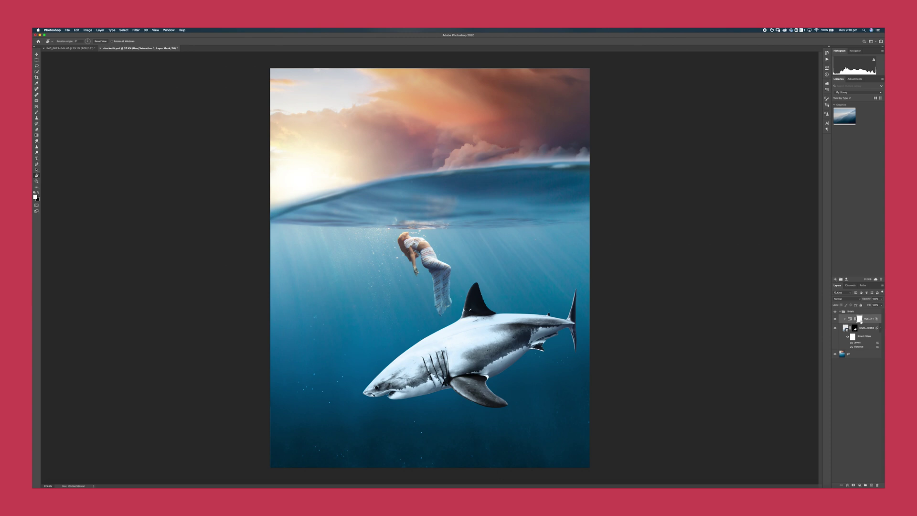
key(shift+BackSpace)
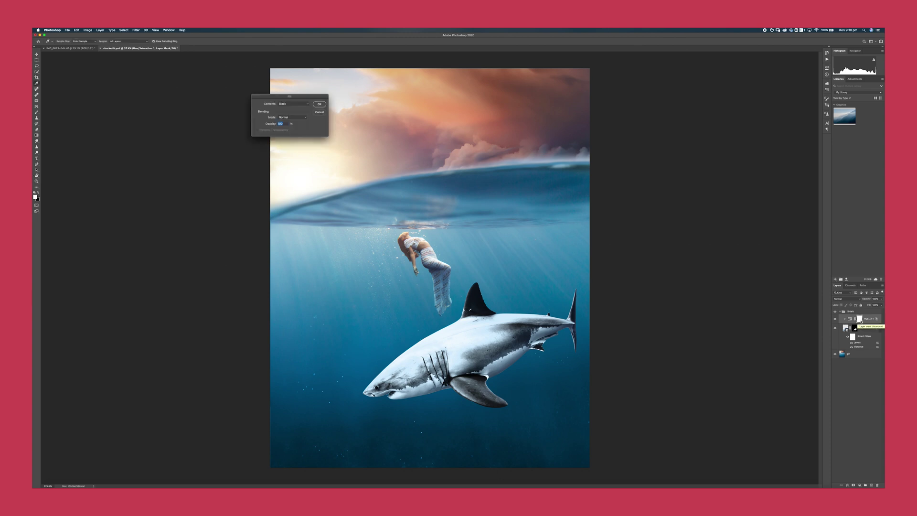
click(291, 107)
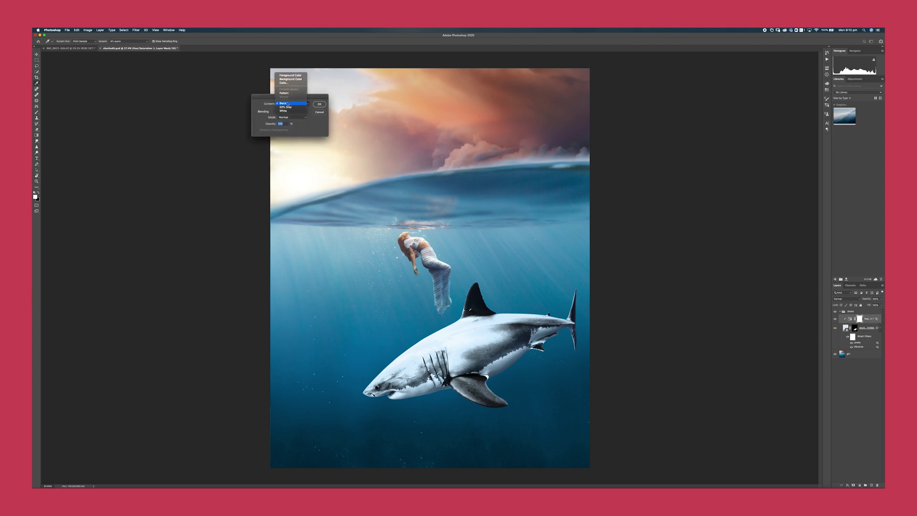
click(289, 104)
click(320, 104)
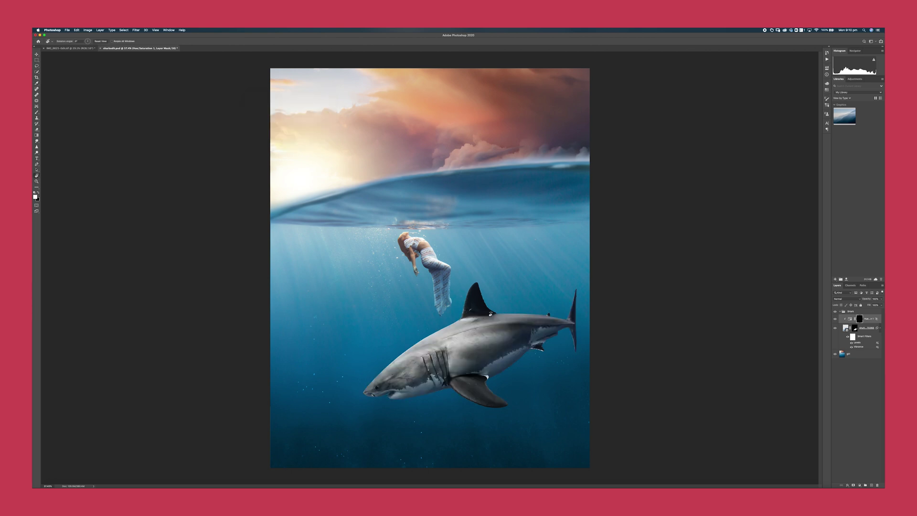
Step: Switch to the Brush tool and set its flow to 9% for painting on the mask
scroll(490, 313, up, 3)
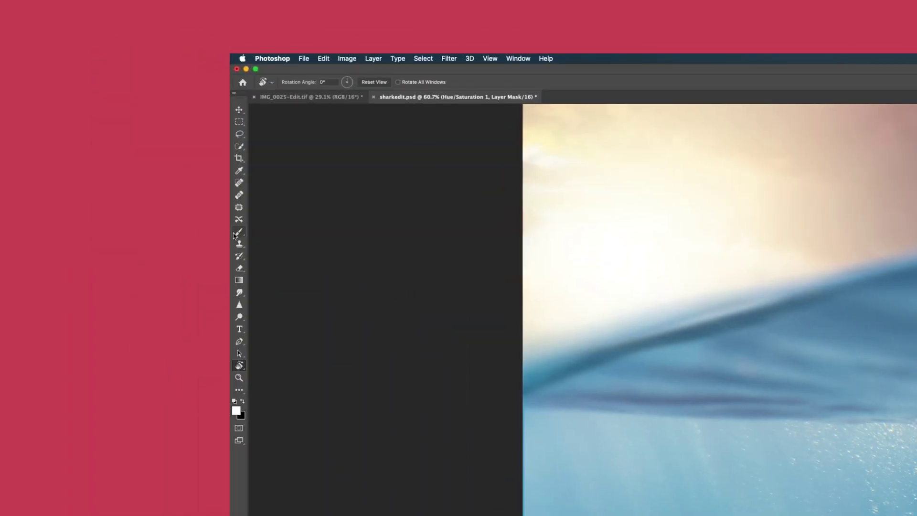
click(37, 114)
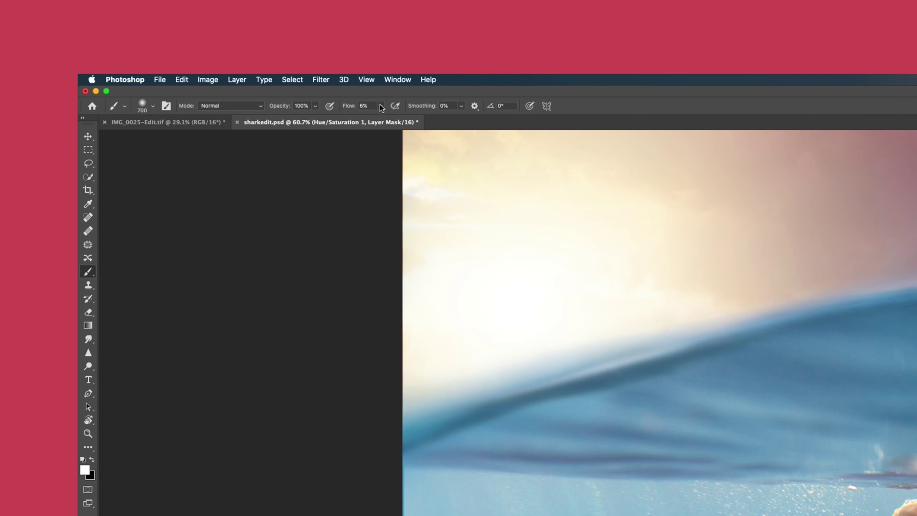
click(503, 82)
drag(380, 119, 382, 119)
scroll(430, 268, down, 2)
Step: Check the Soft Round Pressure Opacity and Flow brush preset and undo the last action
drag(454, 329, 433, 304)
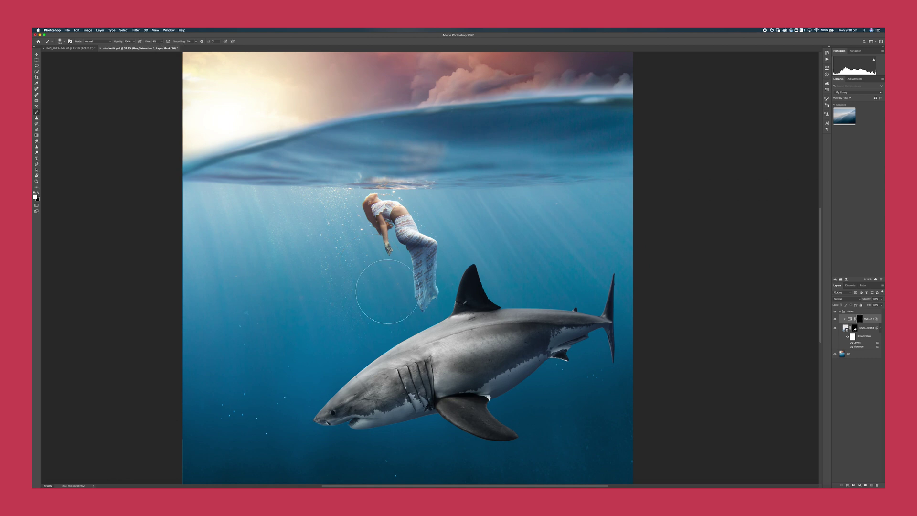
right_click(388, 291)
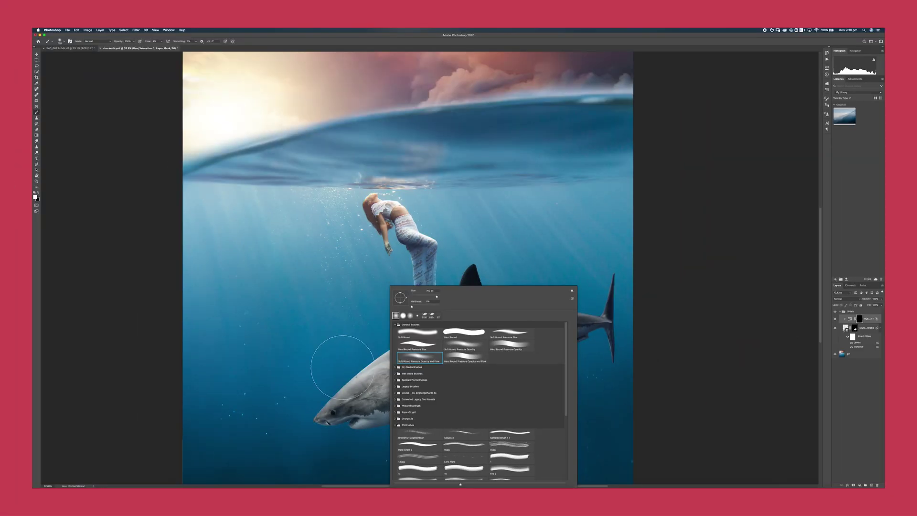
click(118, 233)
key(super+z)
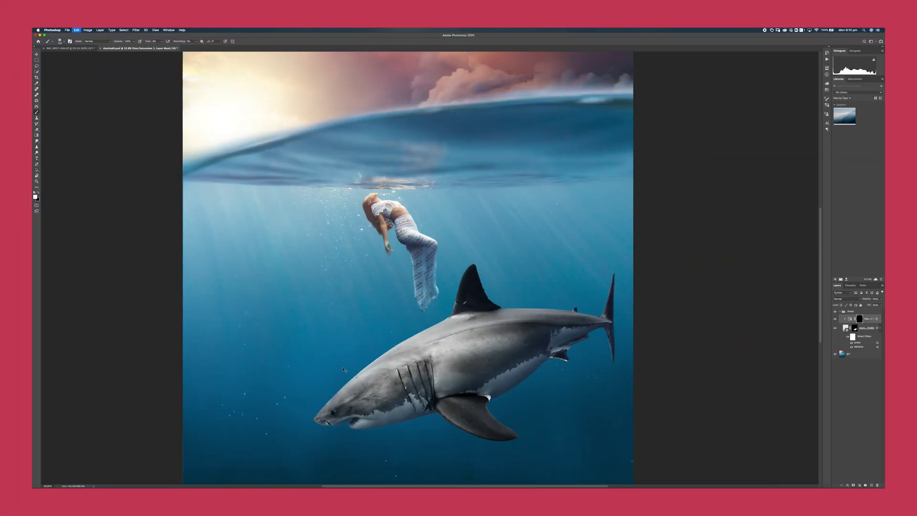
Step: Rotate the canvas and paint white on the Hue/Saturation mask to reveal the light blue tint along the shark's head and upper back
key(r)
mouse_move(343, 369)
mouse_down()
mouse_move(348, 378)
mouse_move(436, 379)
mouse_move(513, 329)
mouse_move(513, 301)
mouse_up()
key(b)
scroll(430, 268, up, 6)
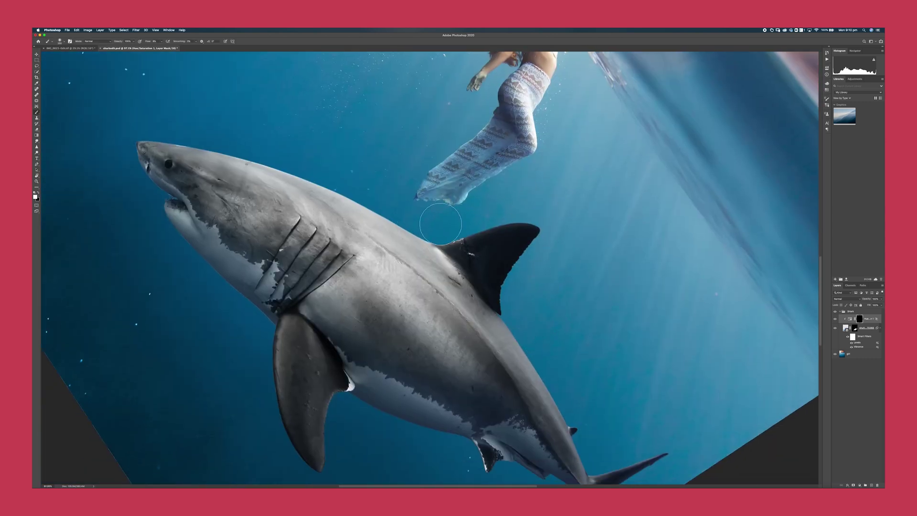
scroll(440, 223, up, 2)
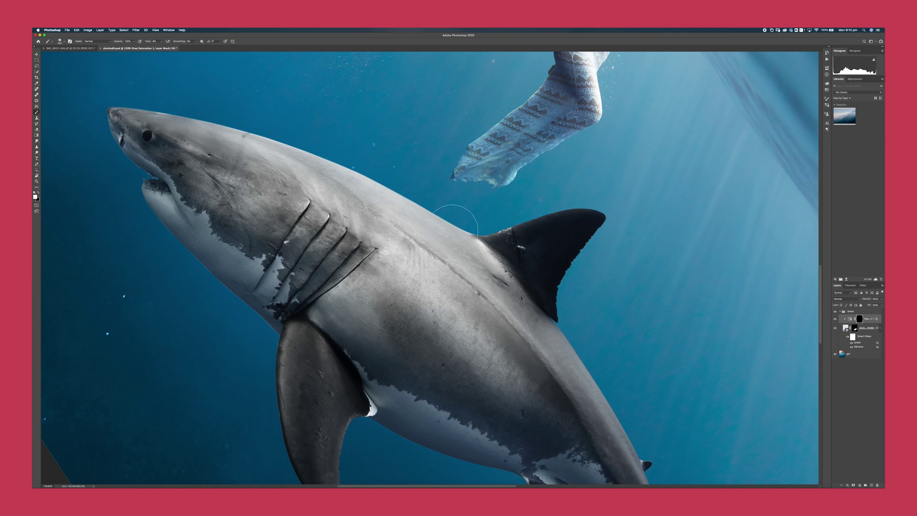
scroll(525, 310, down, 3)
scroll(525, 311, right, 3)
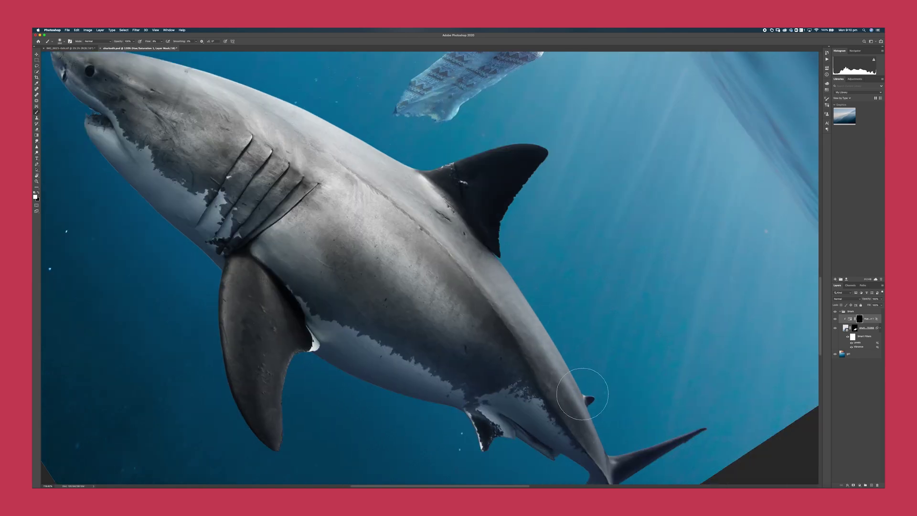
Step: Continue painting the light blue tint on the mask along the shark's back, from behind the head towards the tail
scroll(525, 334, up, 2)
scroll(525, 335, left, 2)
scroll(477, 274, down, 3)
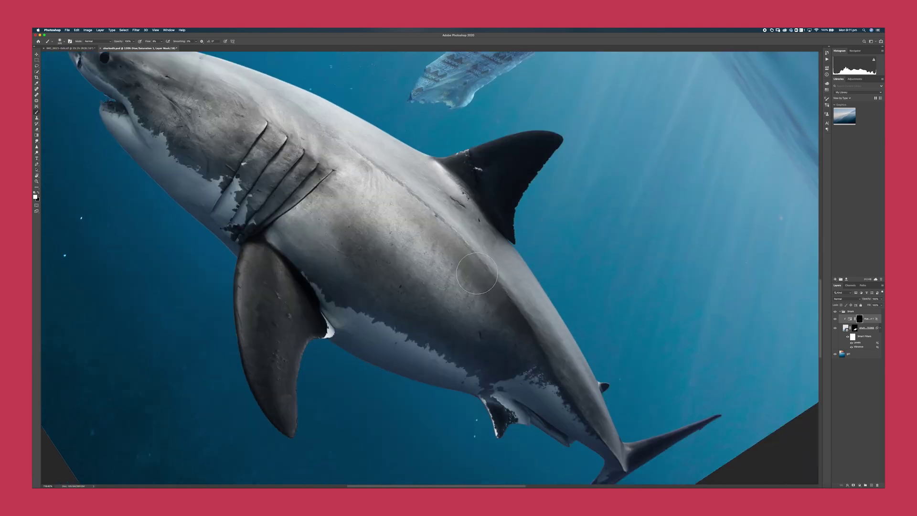
scroll(468, 273, up, 1)
scroll(468, 272, left, 1)
scroll(382, 191, down, 3)
scroll(382, 191, right, 3)
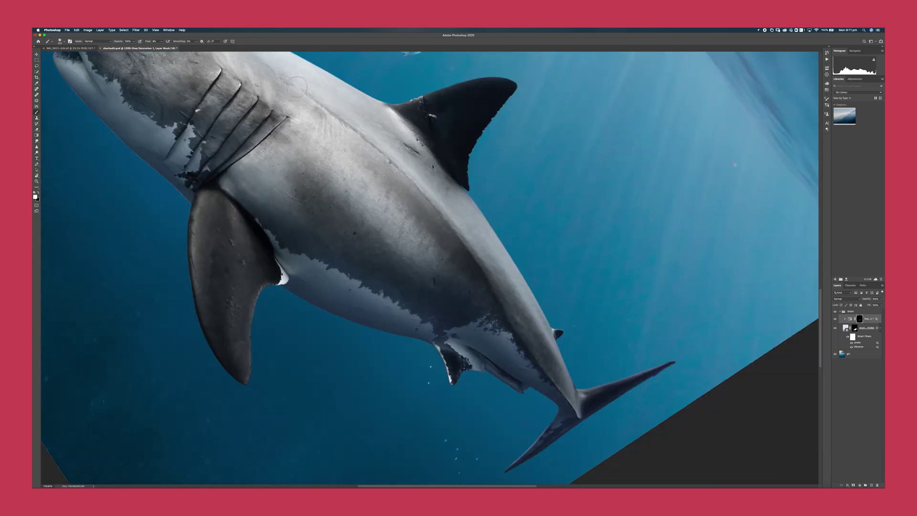
scroll(296, 87, up, 2)
scroll(297, 87, left, 3)
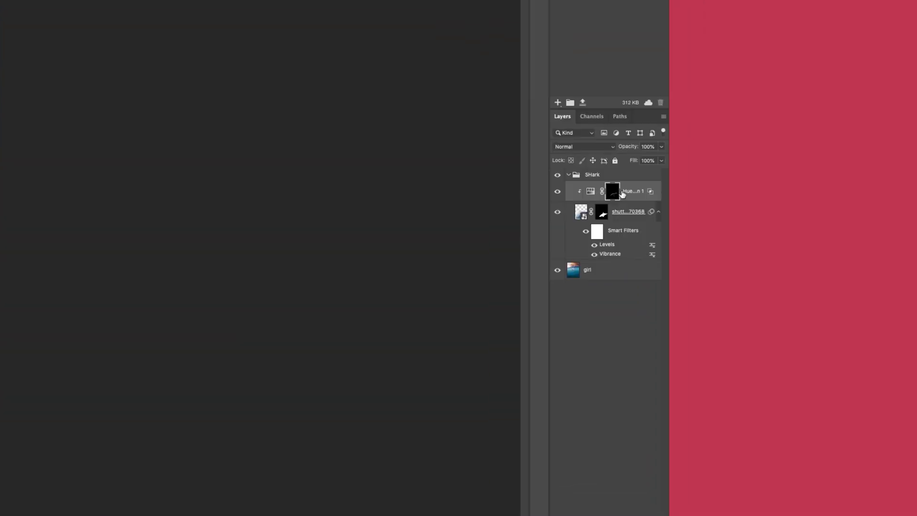
Step: Duplicate the Hue/Saturation layer as a second clipped adjustment above the shark and fill the copy's mask with black
key(super+j)
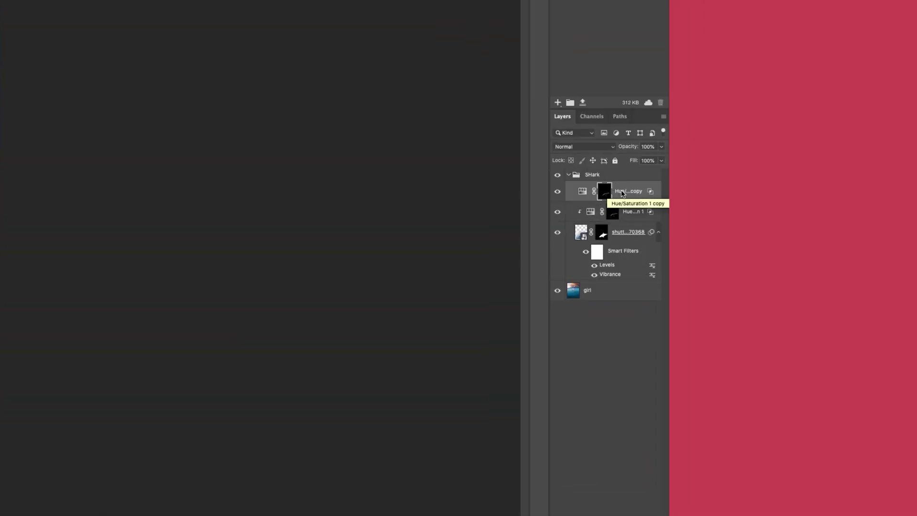
alt+click(583, 196)
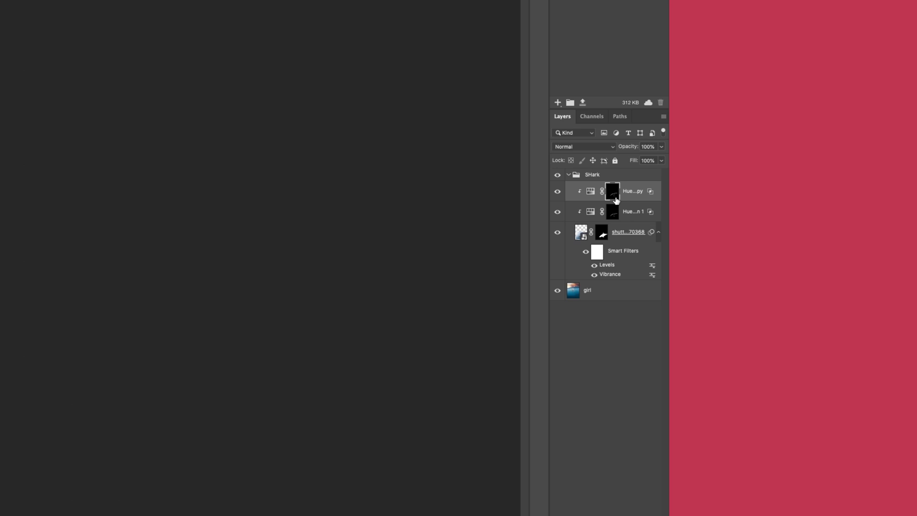
key(shift+BackSpace)
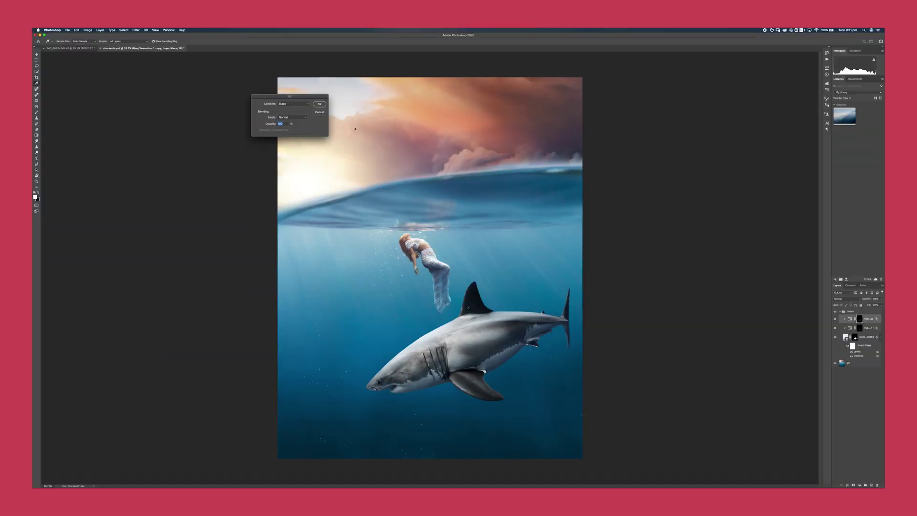
key(Return)
key(r)
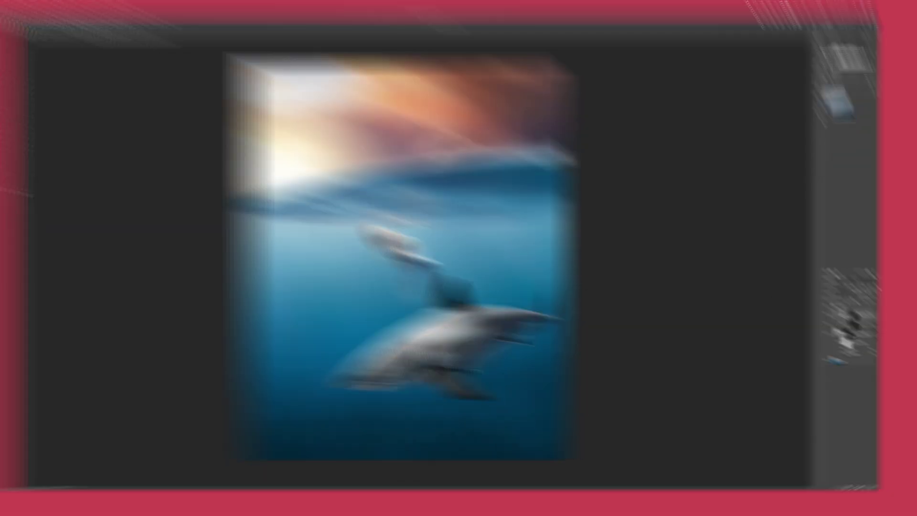
Step: Adjust the copied Hue/Saturation layer's saturation and lightness for a brighter blue highlight
click(849, 319)
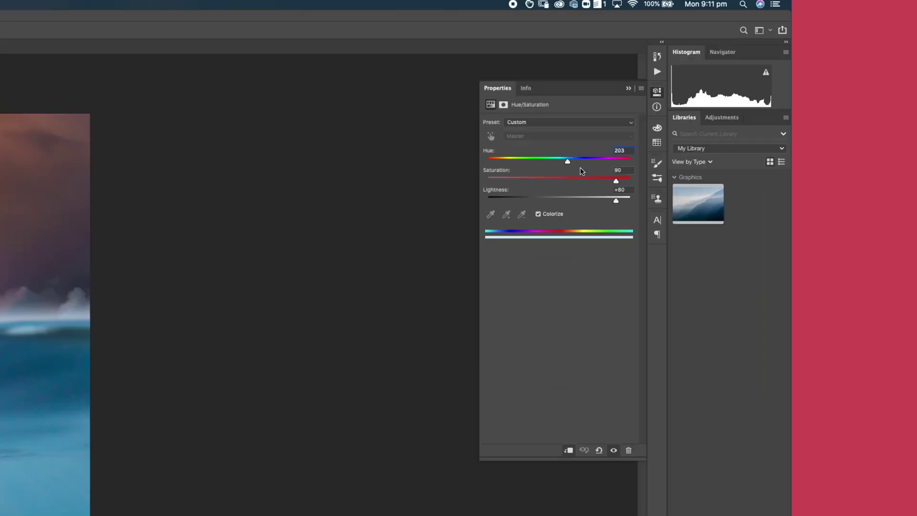
drag(616, 181, 625, 201)
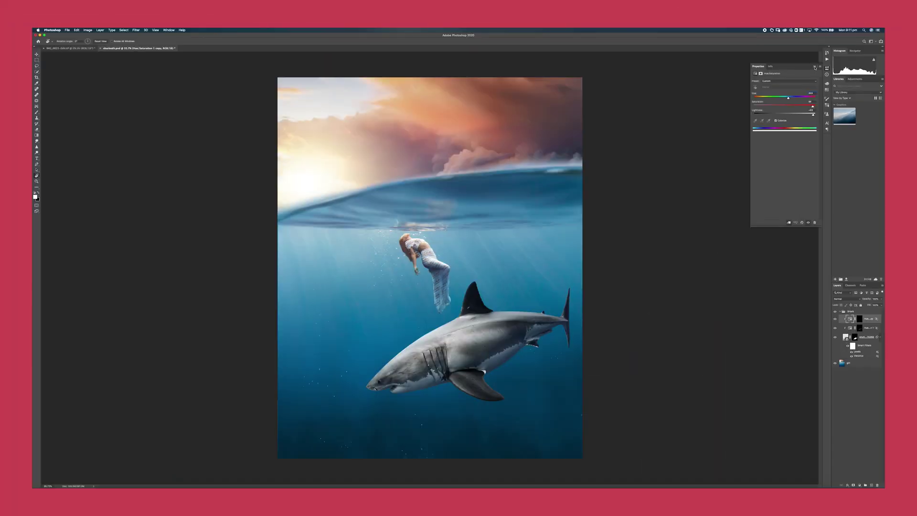
Step: Rotate the canvas and paint the brighter highlight on the copy's mask along the top edge of the shark's head
click(859, 318)
scroll(576, 320, up, 5)
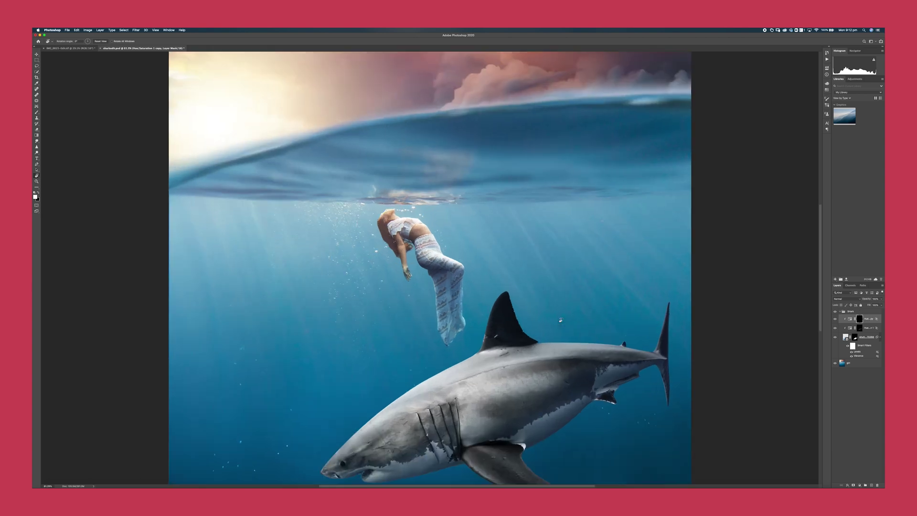
scroll(568, 319, down, 3)
drag(636, 243, 507, 399)
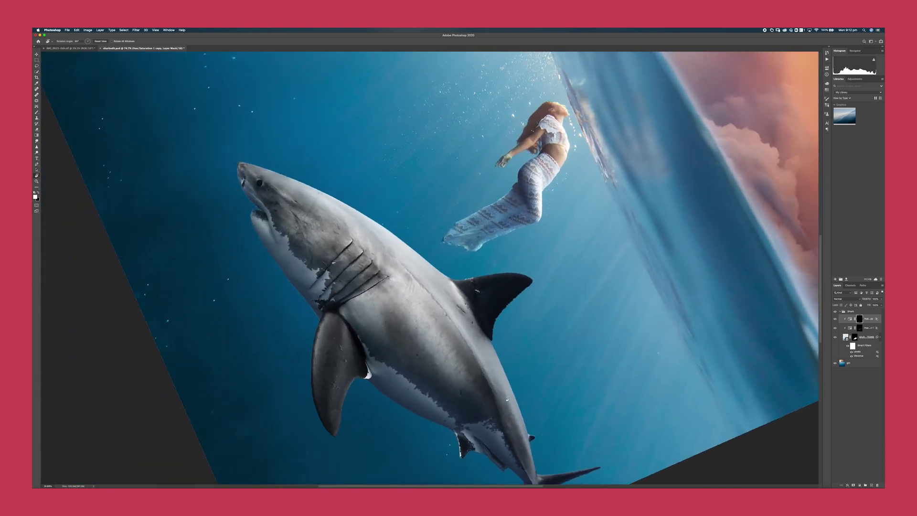
scroll(507, 399, up, 5)
key(b)
scroll(502, 229, left, 5)
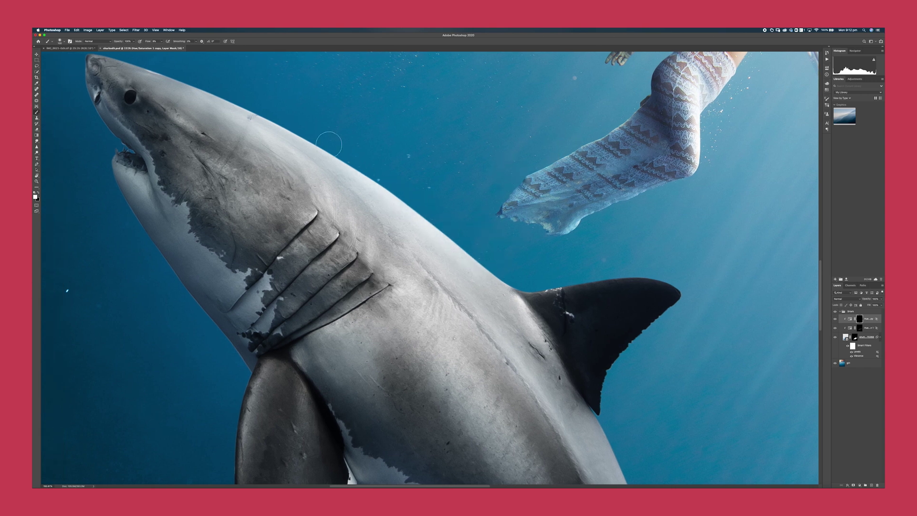
mouse_move(293, 132)
mouse_down()
mouse_move(165, 62)
mouse_move(171, 68)
mouse_move(116, 54)
mouse_move(182, 78)
mouse_up()
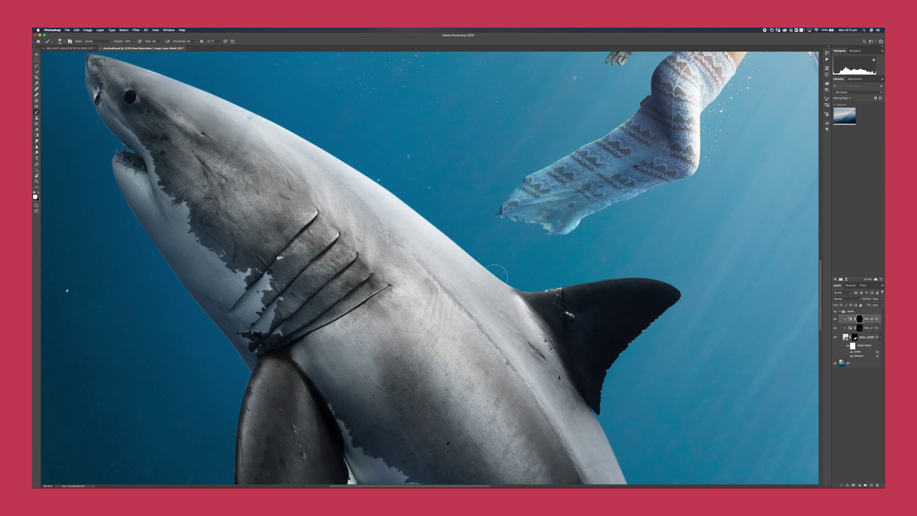
Step: Paint the brighter highlight along the shark's back past the dorsal fin towards the tail, and reset the canvas rotation
scroll(550, 296, down, 5)
scroll(549, 296, right, 3)
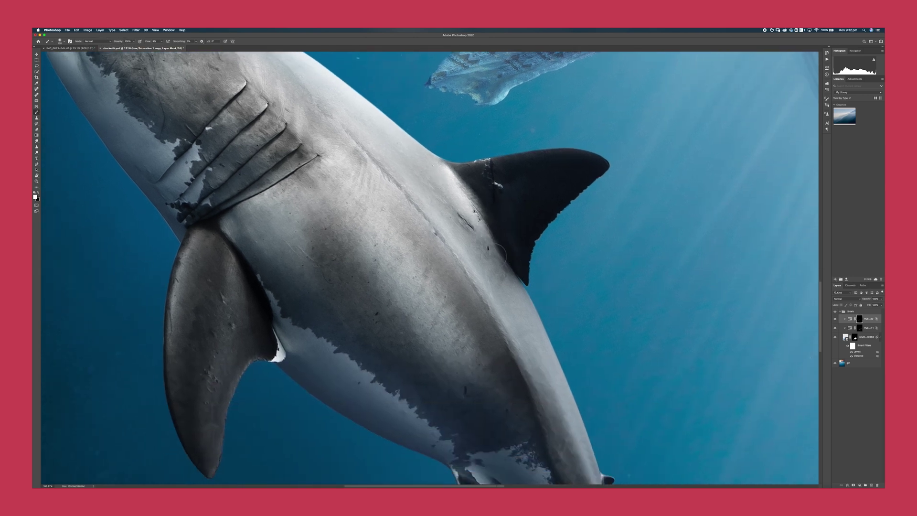
scroll(444, 247, down, 4)
scroll(444, 247, right, 5)
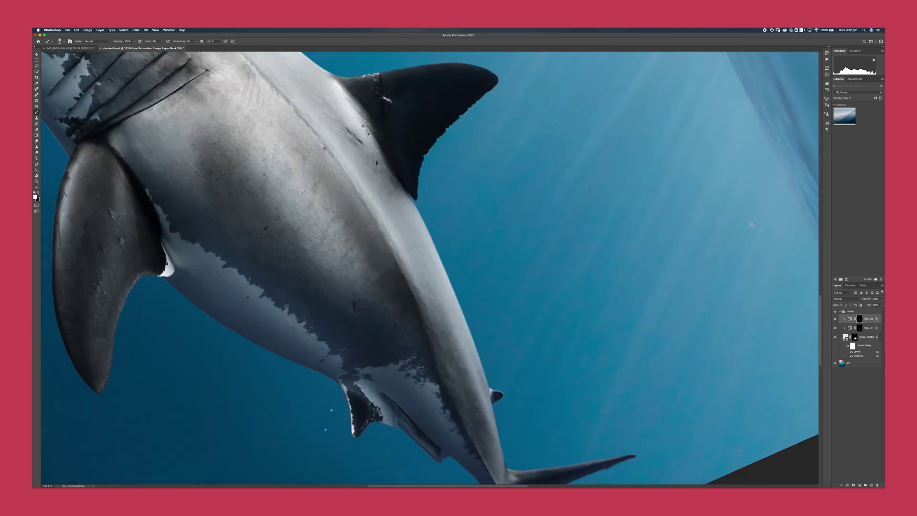
scroll(443, 246, up, 6)
scroll(443, 247, left, 7)
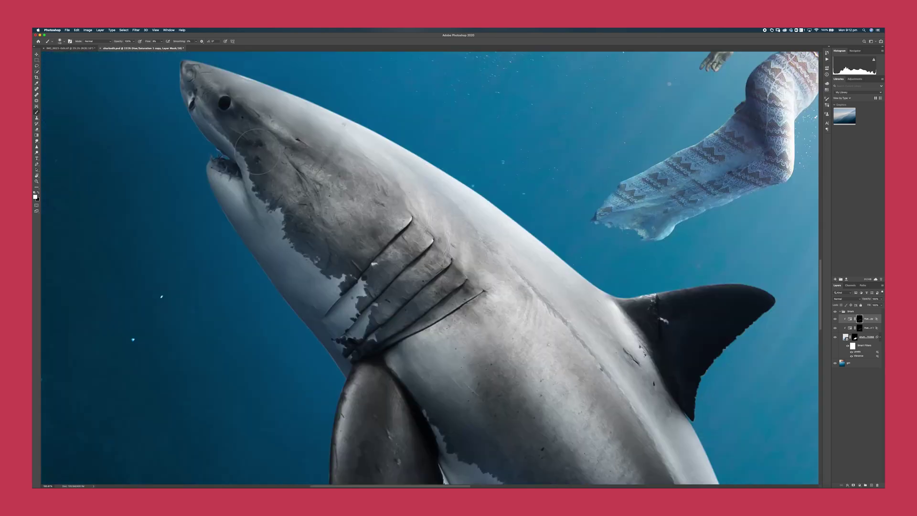
key(r)
key(Escape)
key(super+0)
scroll(468, 392, up, 5)
scroll(467, 393, down, 3)
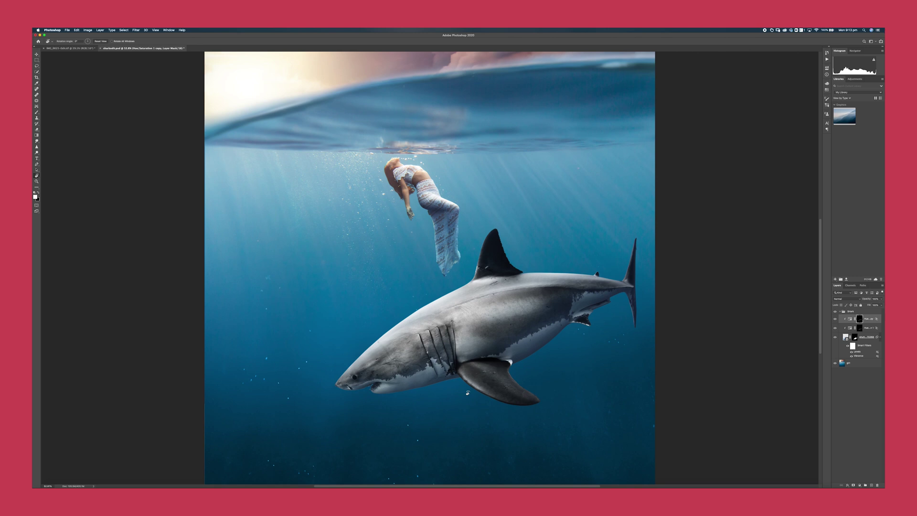
scroll(467, 393, down, 2)
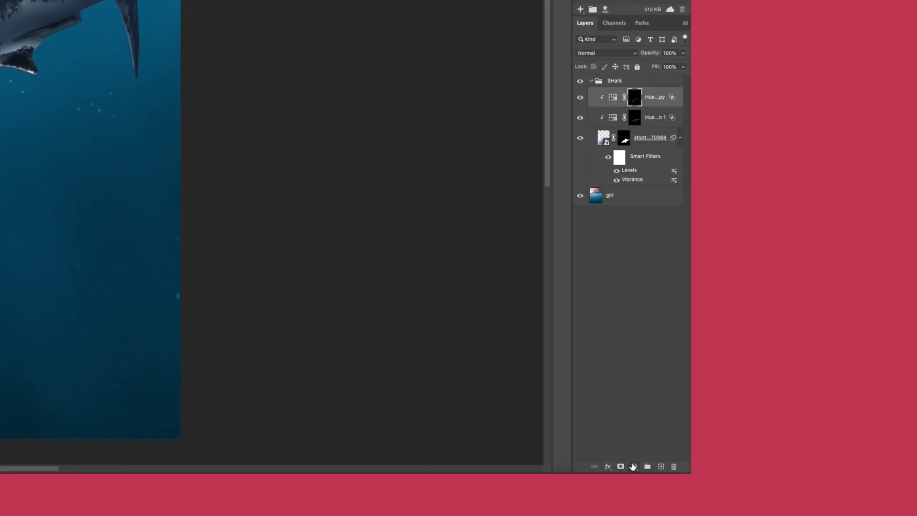
Step: Add a dark gray Solid Color fill layer clipped to the shark and fill its mask with black
click(860, 485)
click(635, 279)
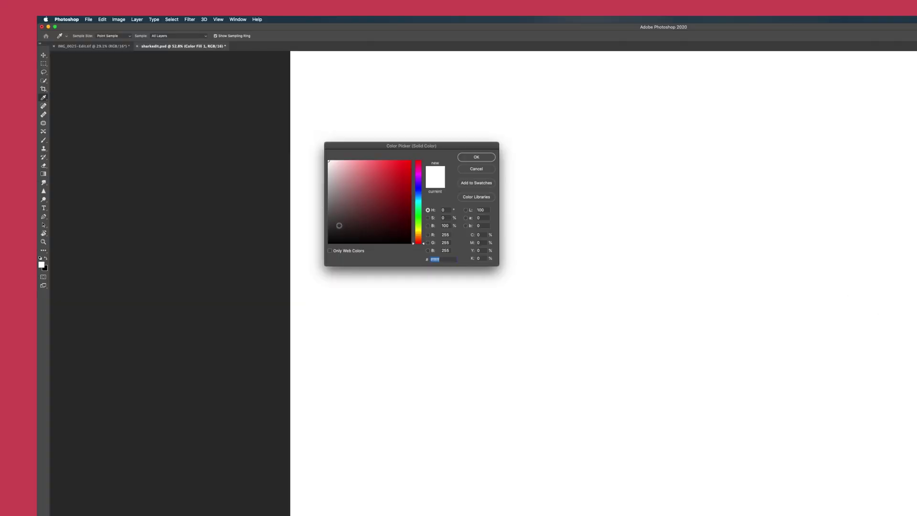
drag(339, 225, 321, 229)
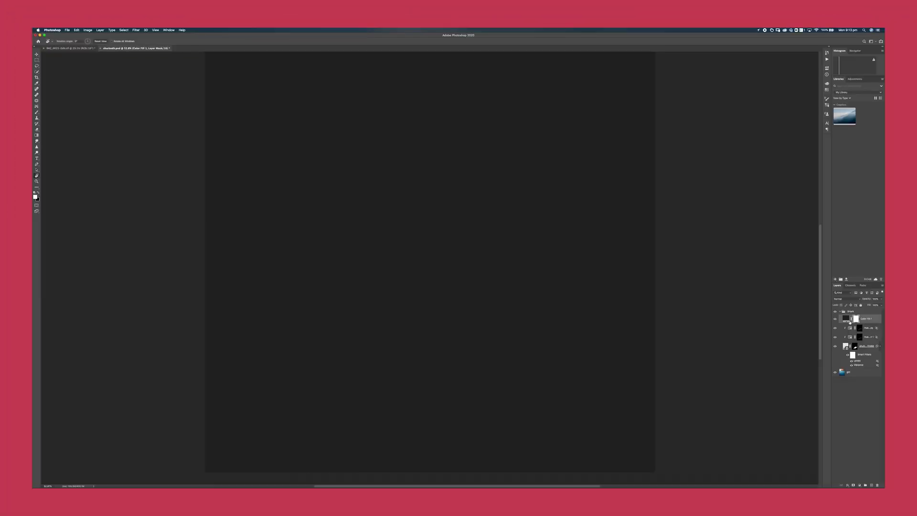
alt+click(846, 323)
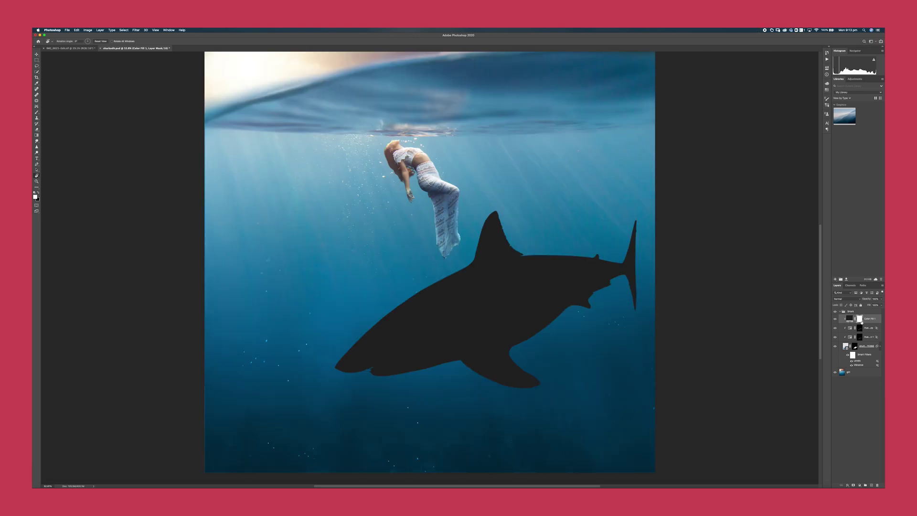
key(shift+BackSpace)
click(319, 104)
Step: Change the Solid Color fill to a very dark blue with a hue around 210°
key(r)
scroll(677, 292, up, 5)
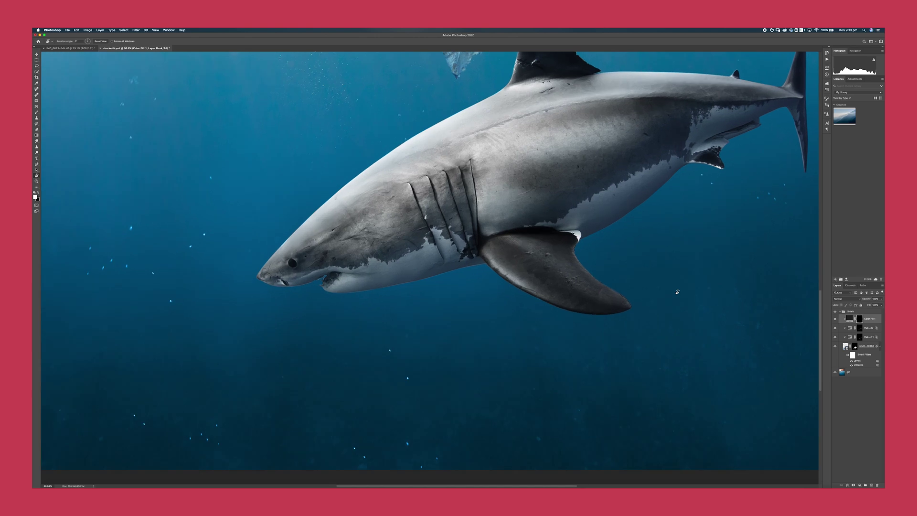
scroll(677, 291, up, 3)
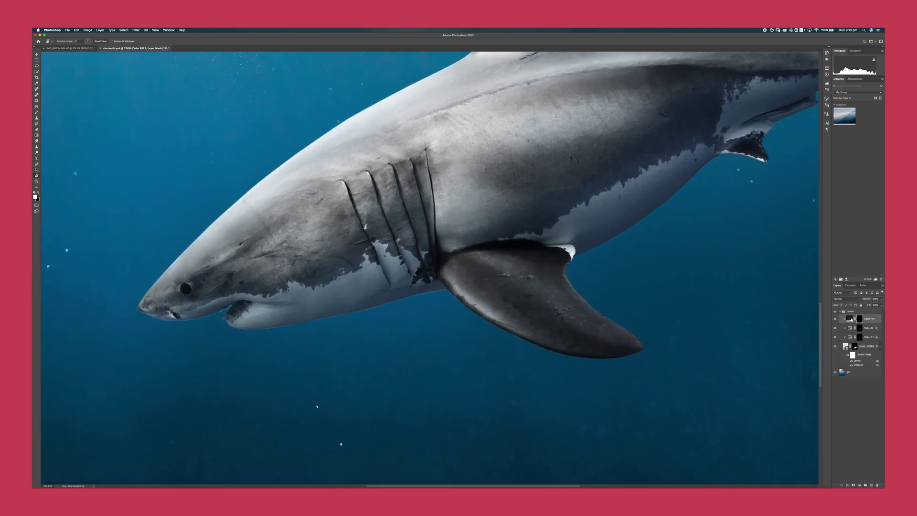
double_click(850, 319)
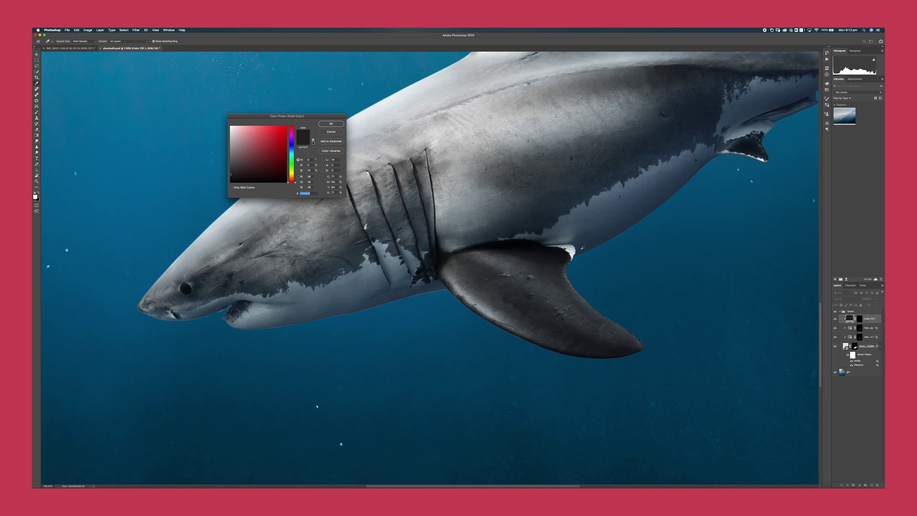
click(259, 165)
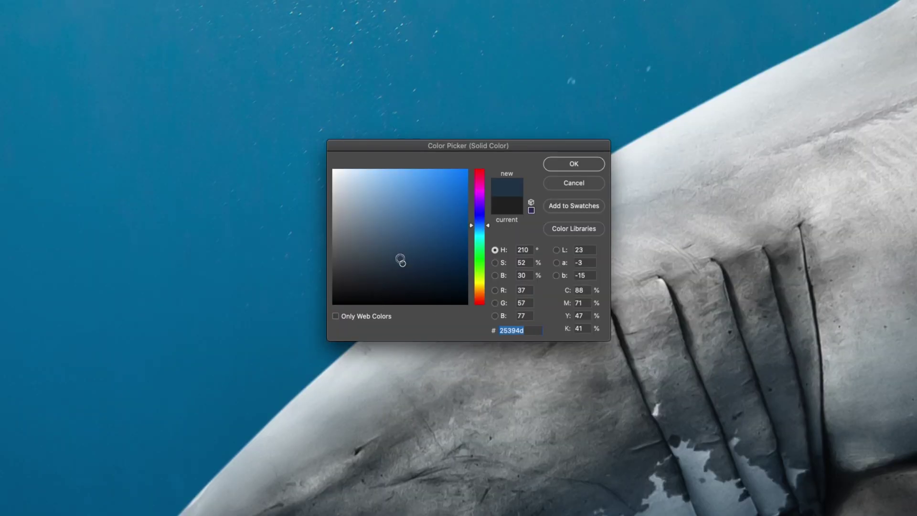
drag(403, 264, 402, 285)
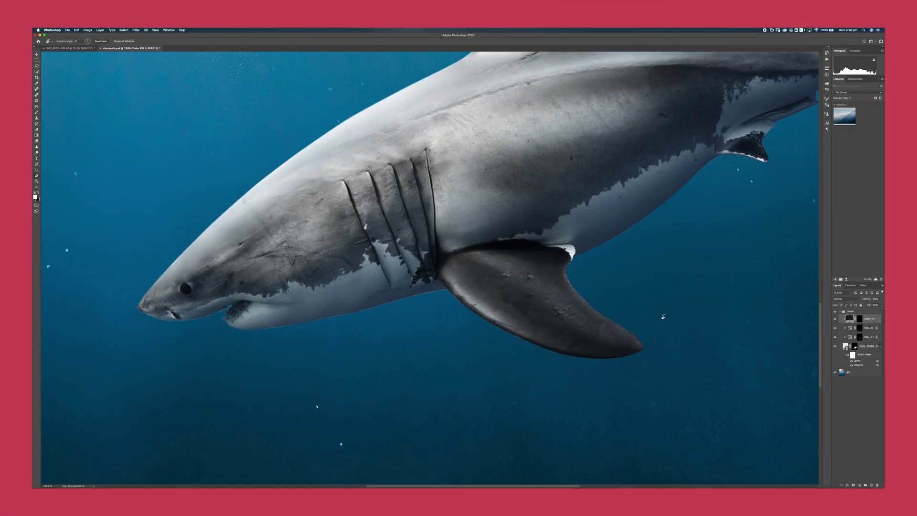
Step: Turn the canvas upside down and paint the dark blue shadow on the Color Fill mask along the shark's throat and lower jaw
click(860, 319)
drag(653, 242, 348, 207)
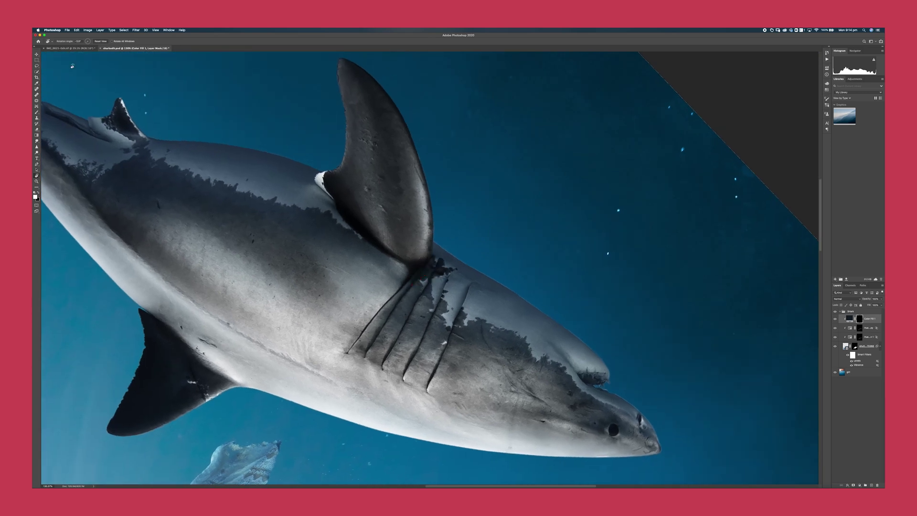
key(b)
scroll(479, 225, right, 1)
scroll(478, 225, up, 5)
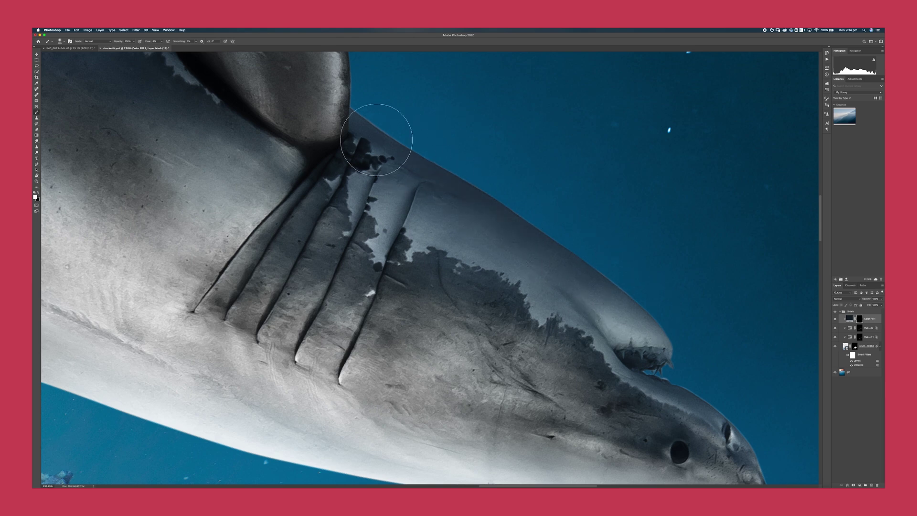
scroll(454, 186, right, 3)
key(bracketleft)
key(bracketleft)
key(bracketleft)
key(bracketleft)
scroll(449, 174, up, 6)
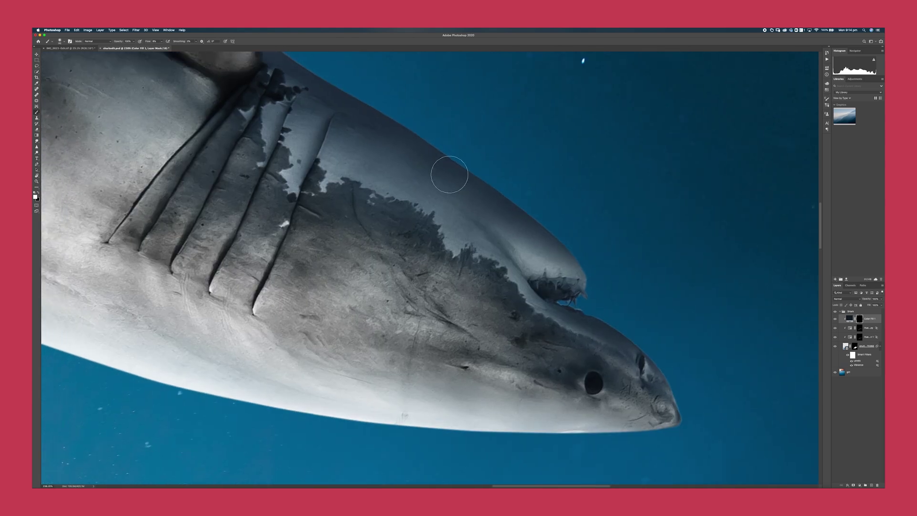
Step: Paint the dark blue shadow along the shark's belly towards the tail, varying the brush size
scroll(368, 267, left, 3)
key(bracketright)
key(bracketright)
key(bracketright)
key(bracketright)
drag(379, 242, 226, 216)
scroll(260, 205, left, 8)
key(bracketleft)
key(bracketleft)
key(bracketleft)
key(bracketleft)
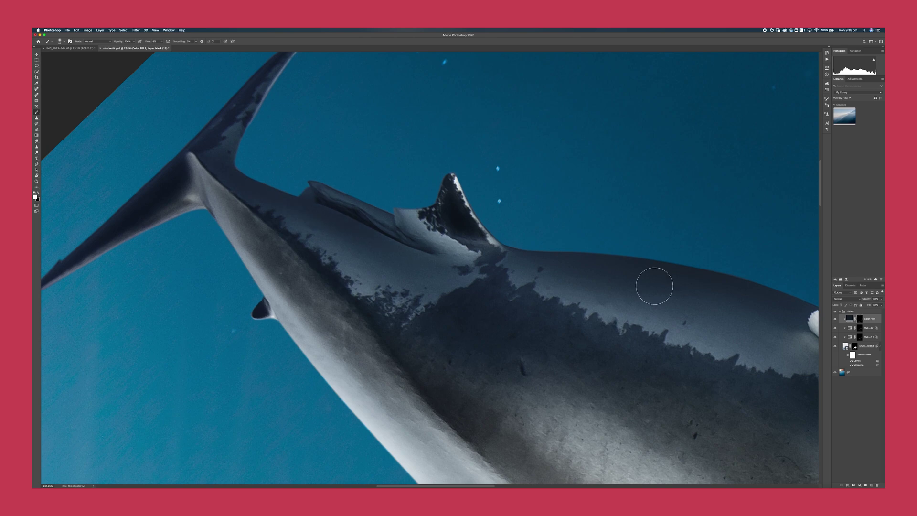
Step: Deepen the shadow on the shark's underside with a larger brush and toggle the Color Fill layer to compare before and after
scroll(654, 285, right, 6)
key(bracketright)
scroll(451, 270, down, 5)
key(bracketright)
key(bracketright)
key(bracketright)
scroll(694, 310, down, 3)
scroll(740, 328, right, 4)
scroll(524, 208, left, 2)
scroll(683, 310, down, 6)
click(835, 319)
click(835, 319)
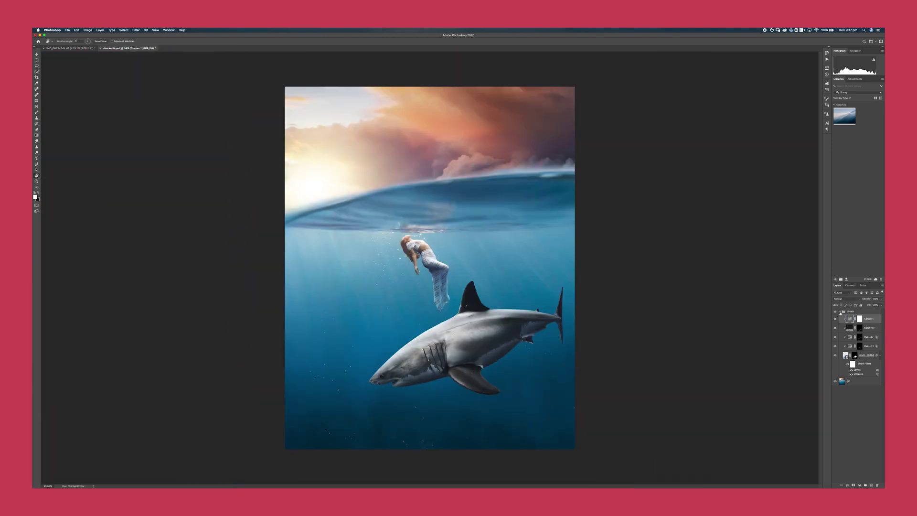
Step: Collapse the shark group and create a new group above it named "color"
click(841, 312)
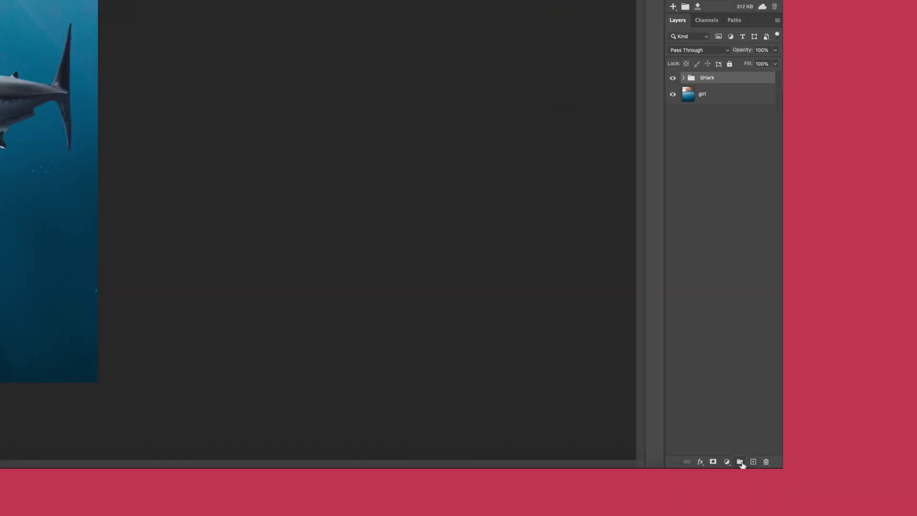
click(866, 486)
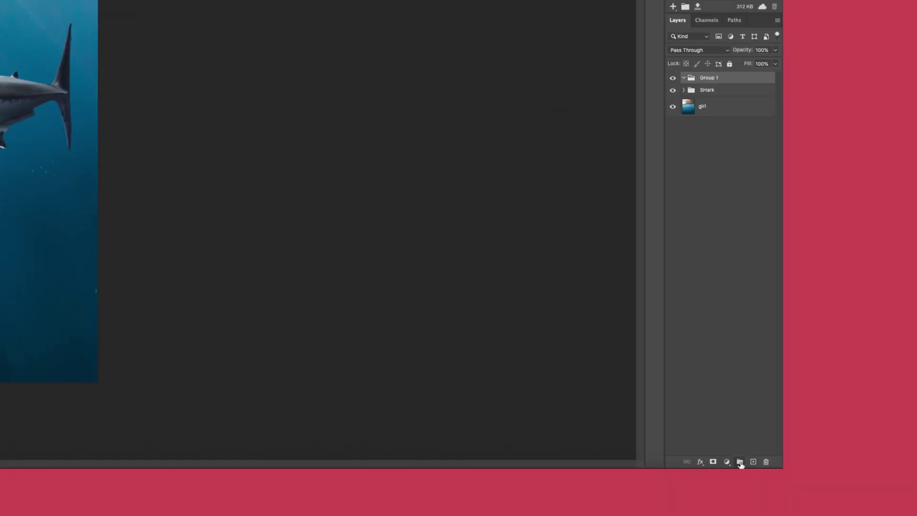
double_click(547, 226)
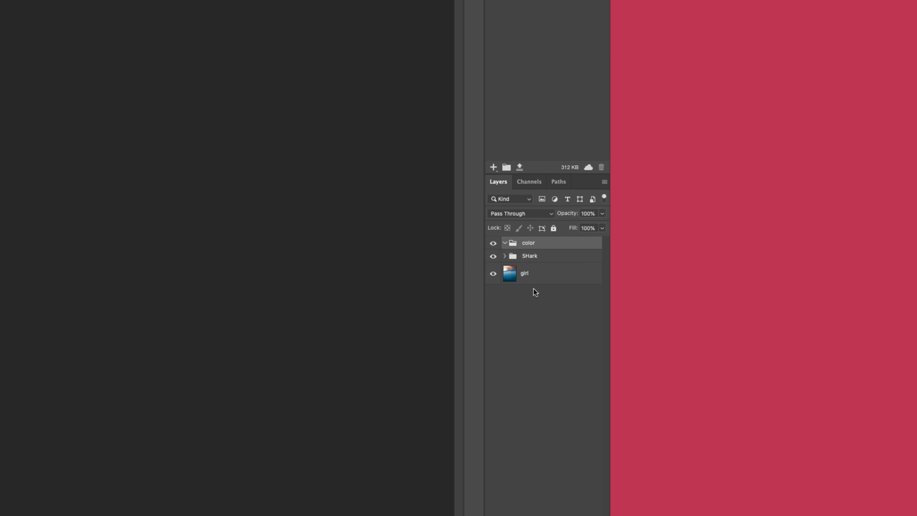
Step: Add a Color Lookup adjustment layer inside the color group and load a 3D LUT preset for a dark, muted look
click(551, 455)
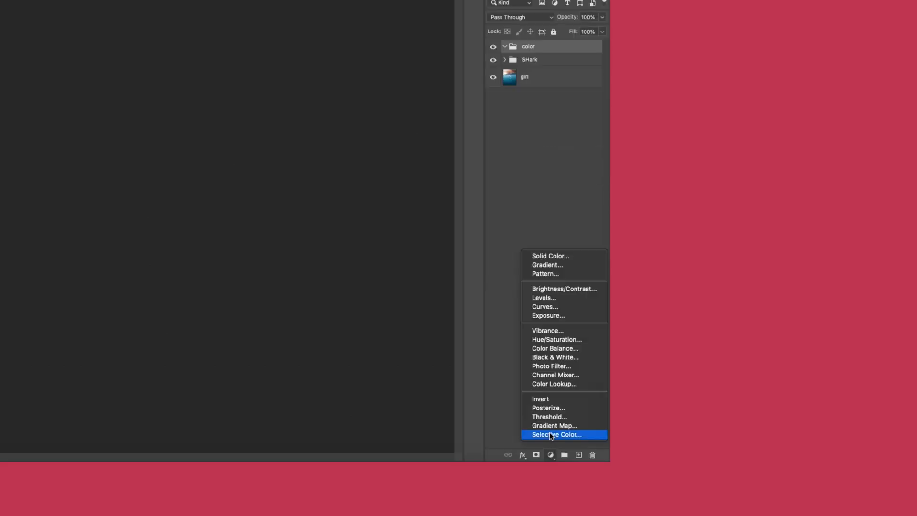
click(551, 384)
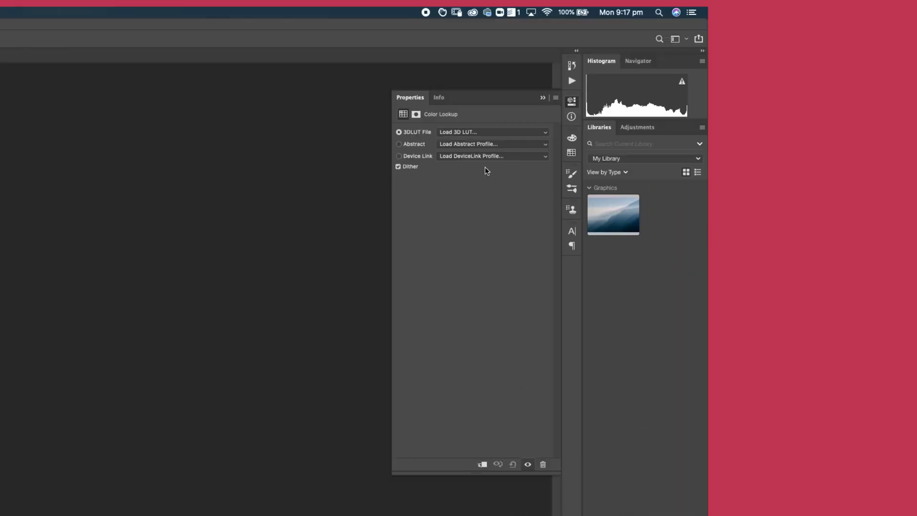
click(473, 134)
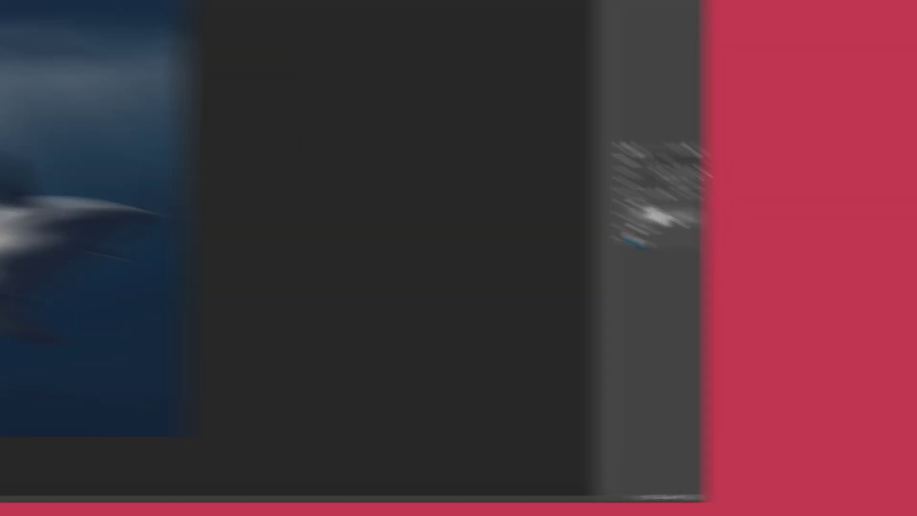
Step: In the Color Lookup layer's blending options, split the Underlying Layer white slider and lower both halves to limit the effect to the darks
right_click(870, 319)
click(405, 87)
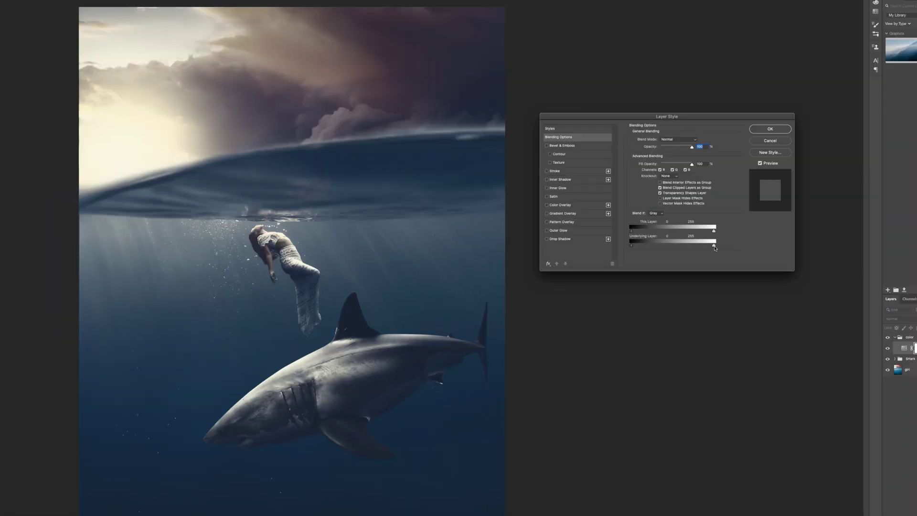
drag(715, 247, 646, 248)
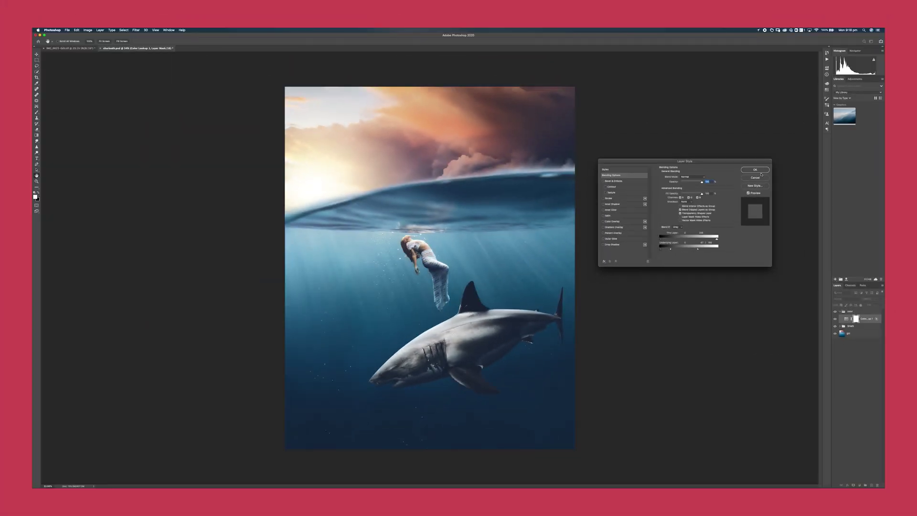
click(755, 170)
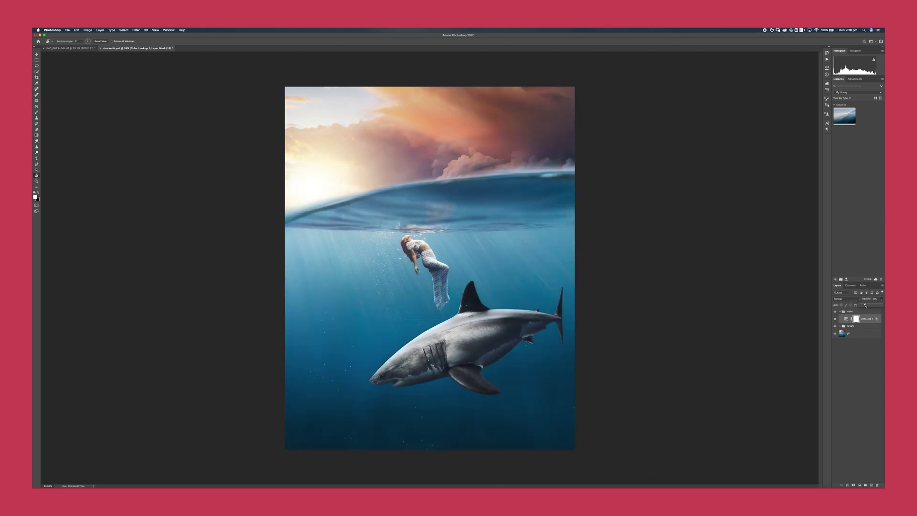
Step: Lower the opacity of the first Color Lookup layer and toggle its visibility to compare before and after
drag(865, 305, 864, 305)
click(835, 318)
click(835, 318)
click(835, 318)
click(835, 318)
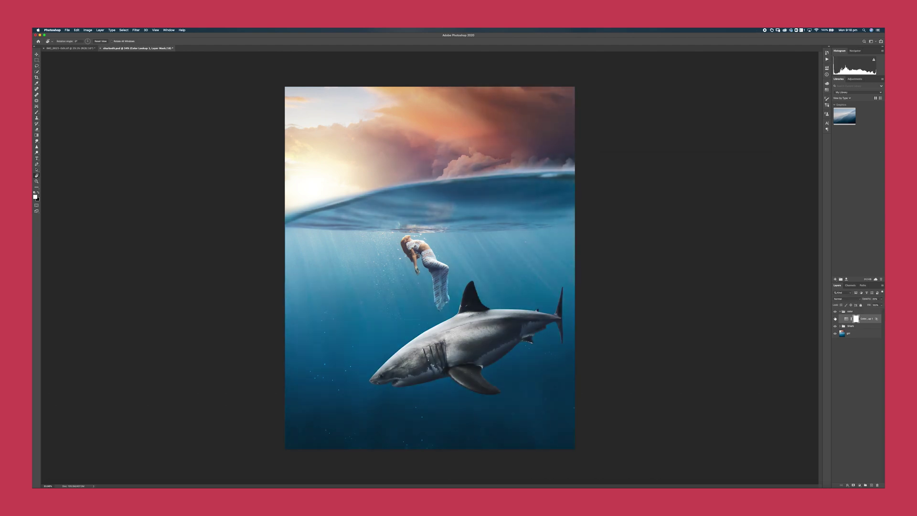
Step: Add a second Color Lookup layer using FoggyNight.3DL and reduce its opacity for a subtle grade
click(858, 484)
click(864, 454)
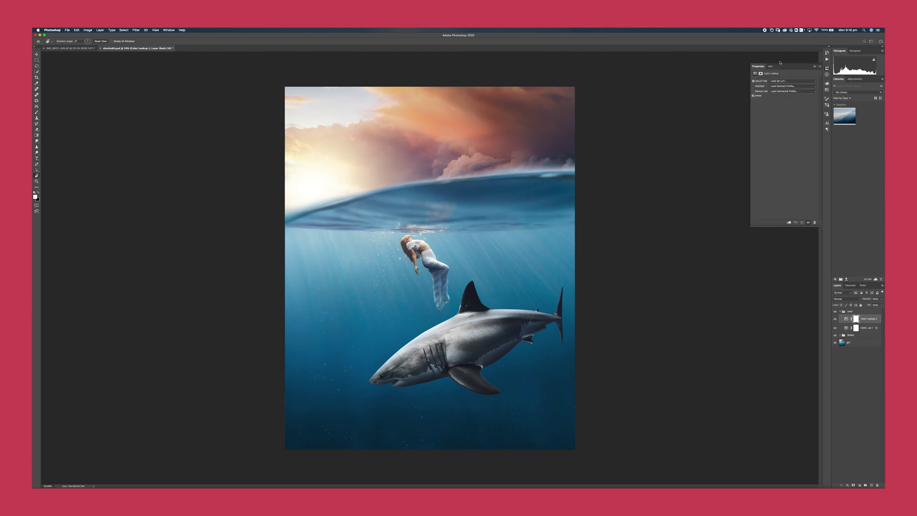
click(792, 82)
click(786, 133)
click(814, 66)
click(881, 301)
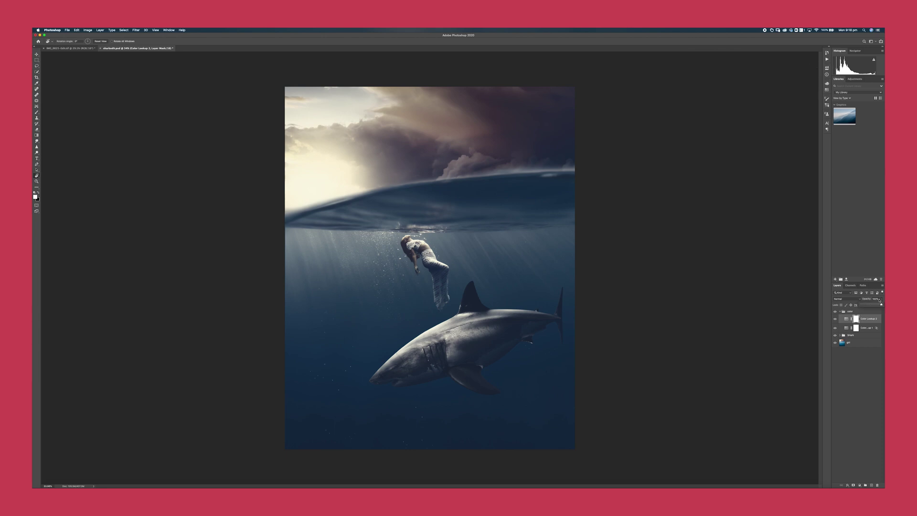
click(866, 306)
drag(868, 305, 868, 305)
key(super+minus)
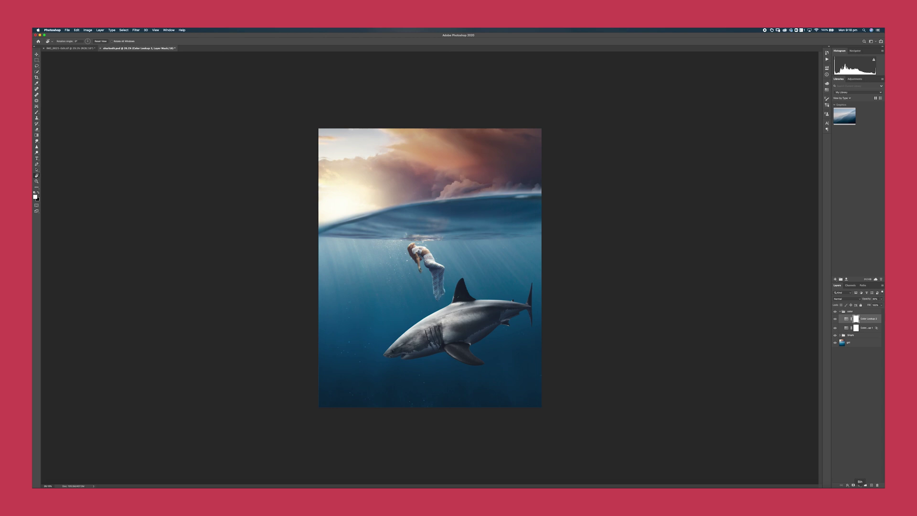
Step: Add a third Color Lookup layer using DropBlues.3DL and reduce its opacity to mute the blues slightly
click(859, 485)
click(864, 455)
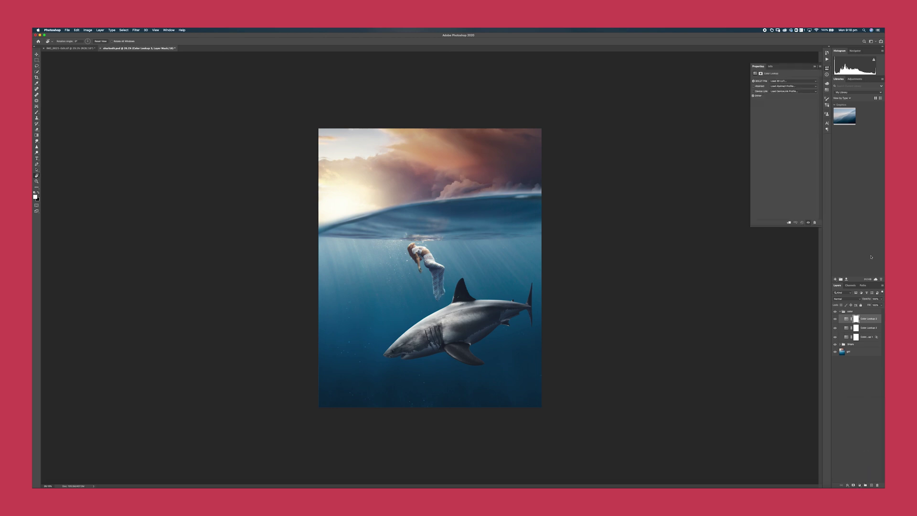
click(789, 82)
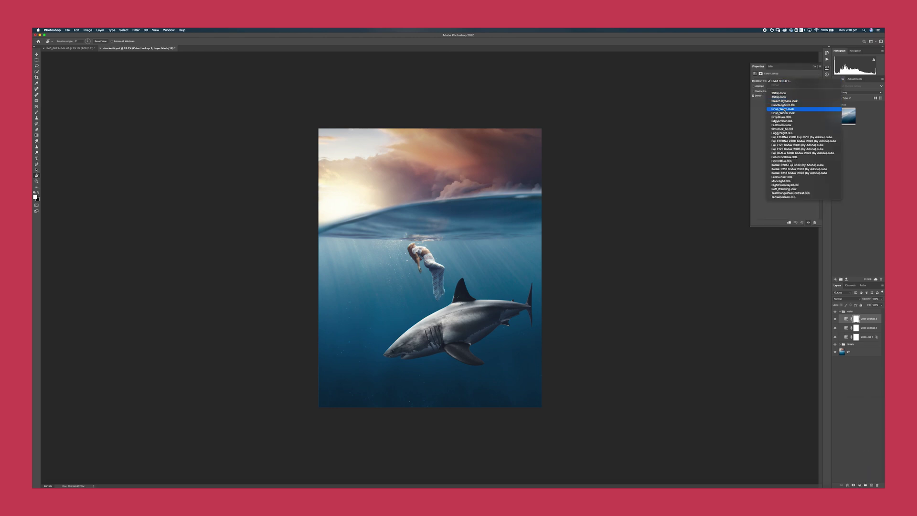
click(781, 118)
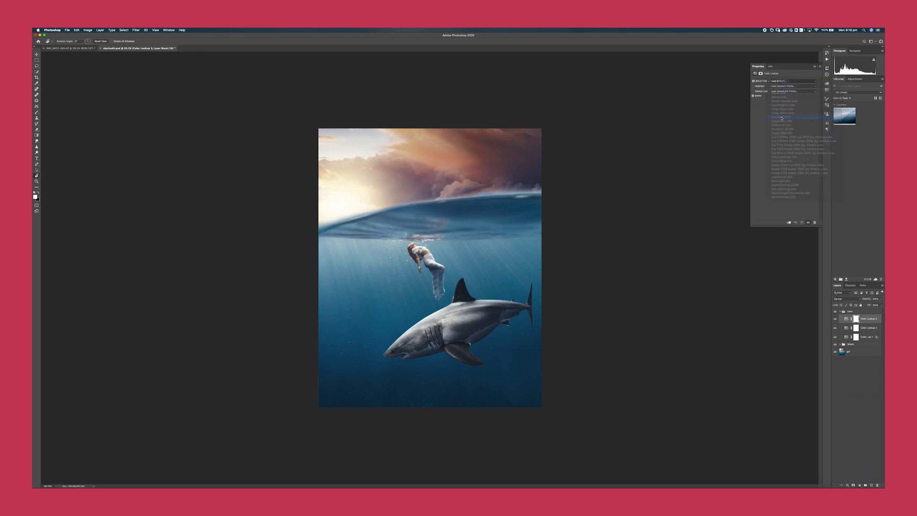
click(815, 68)
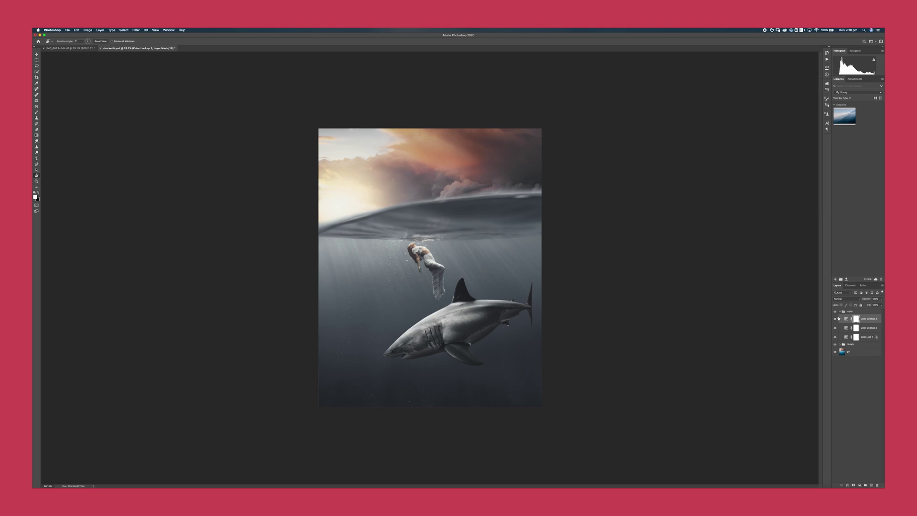
click(882, 299)
drag(866, 305, 867, 305)
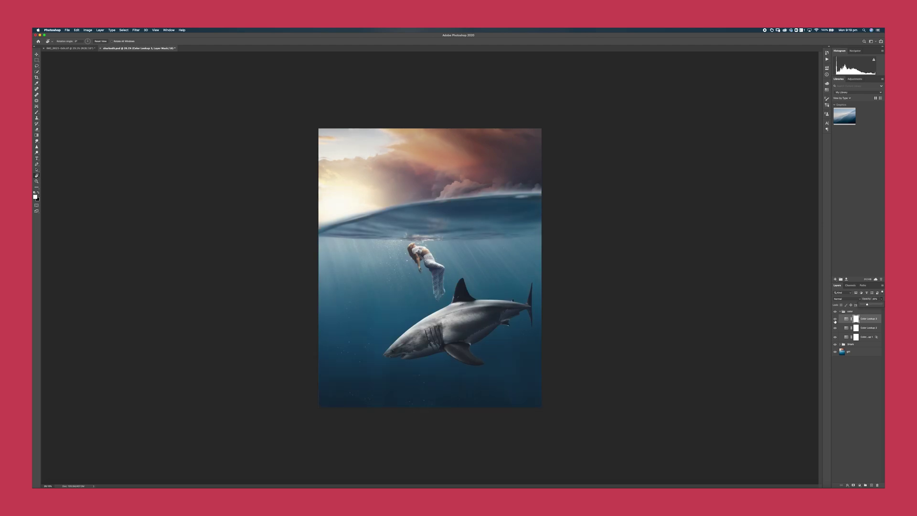
Step: Collapse the color group and create a new group above it named "Tone"
scroll(566, 327, up, 4)
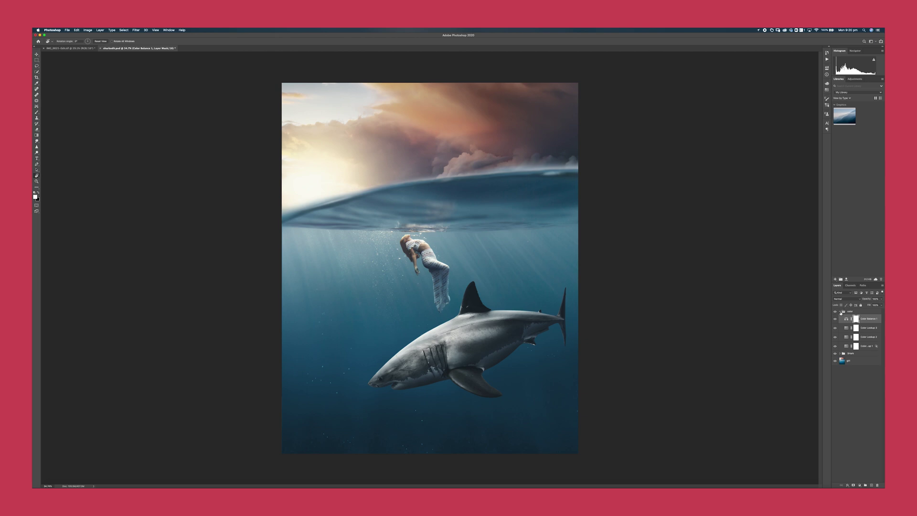
click(840, 312)
click(840, 311)
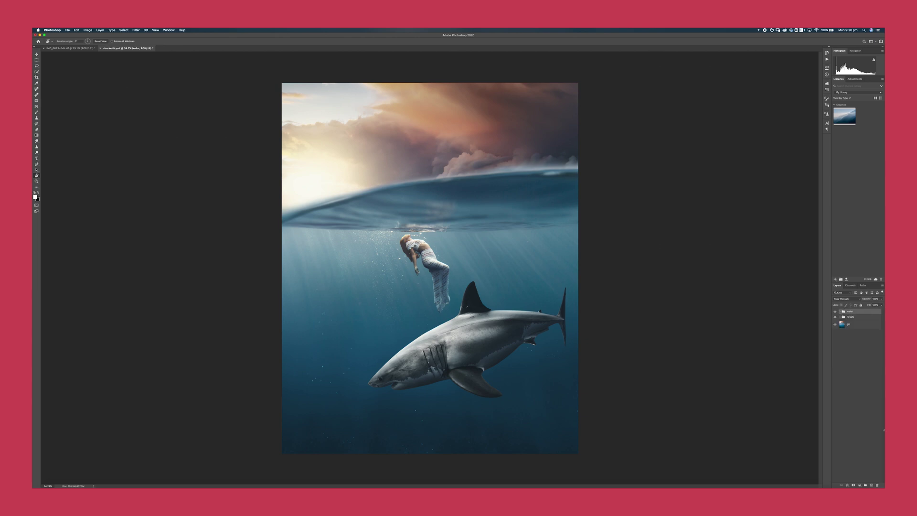
click(865, 485)
text(Tone)
key(Return)
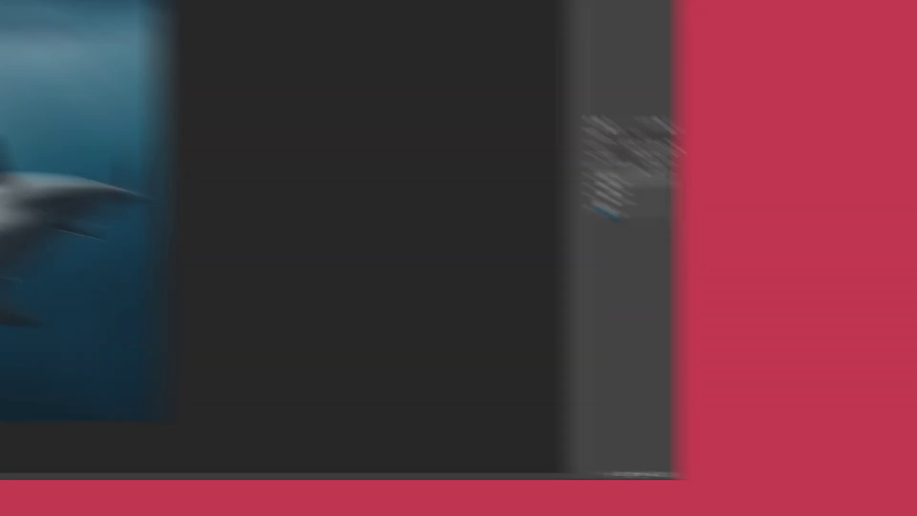
Step: Add a Curves layer in the Tone group, lower the white point to output 148, and pull the lower part of the curve down
click(859, 486)
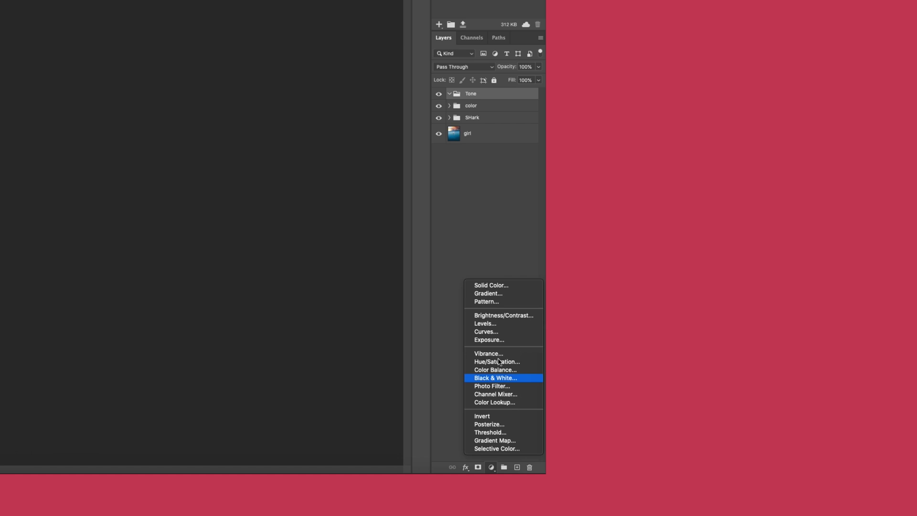
click(495, 335)
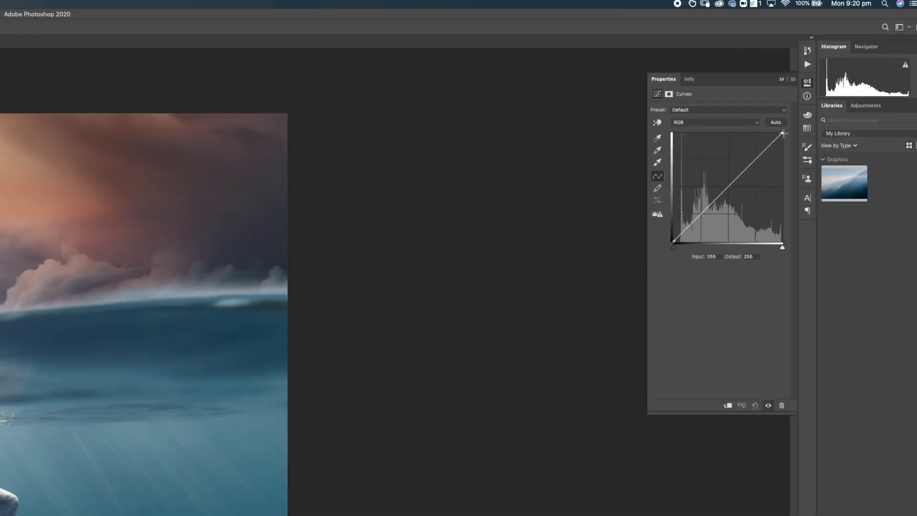
drag(816, 94, 818, 113)
drag(788, 178, 788, 178)
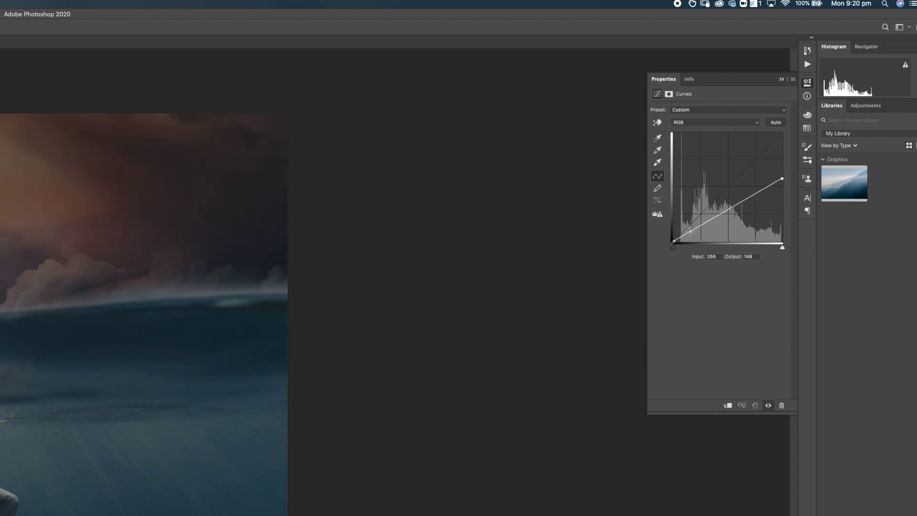
drag(706, 223, 705, 226)
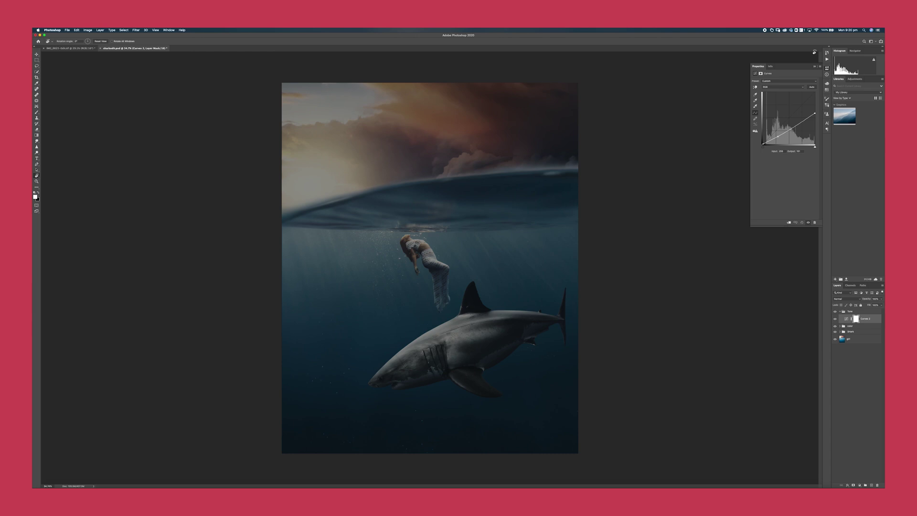
click(815, 67)
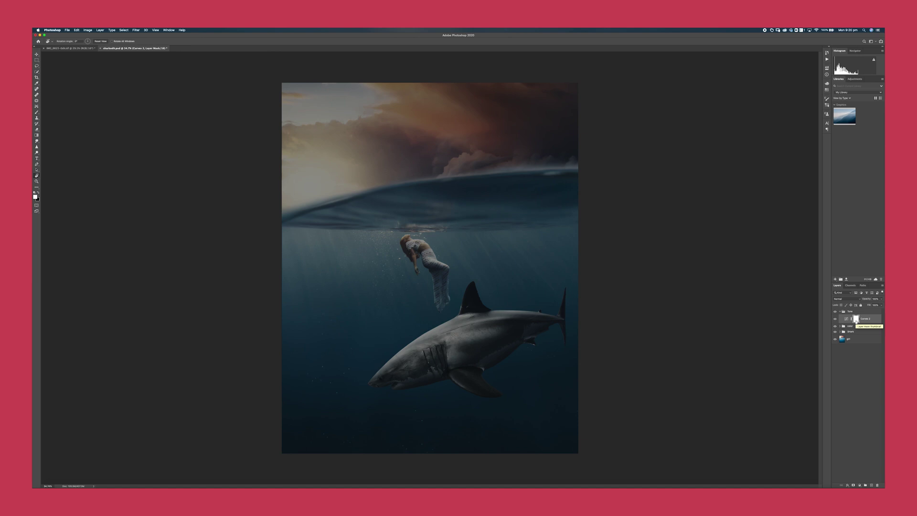
Step: Fill the darkening Curves layer's mask with black at Normal mode
key(shift+BackSpace)
click(287, 104)
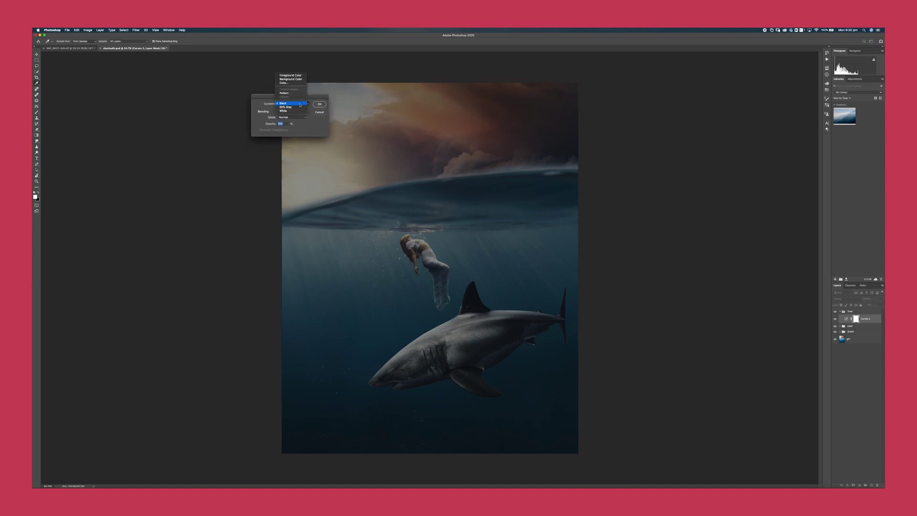
click(283, 104)
click(319, 105)
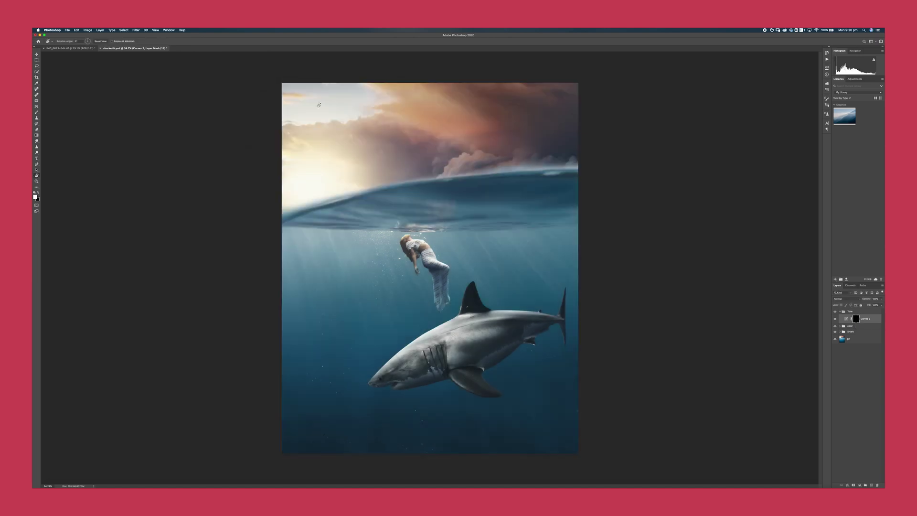
Step: Draw a linear white-to-transparent gradient on the Curves mask from the image's bottom edge up to the girl, and toggle the layer to compare
key(v)
key(g)
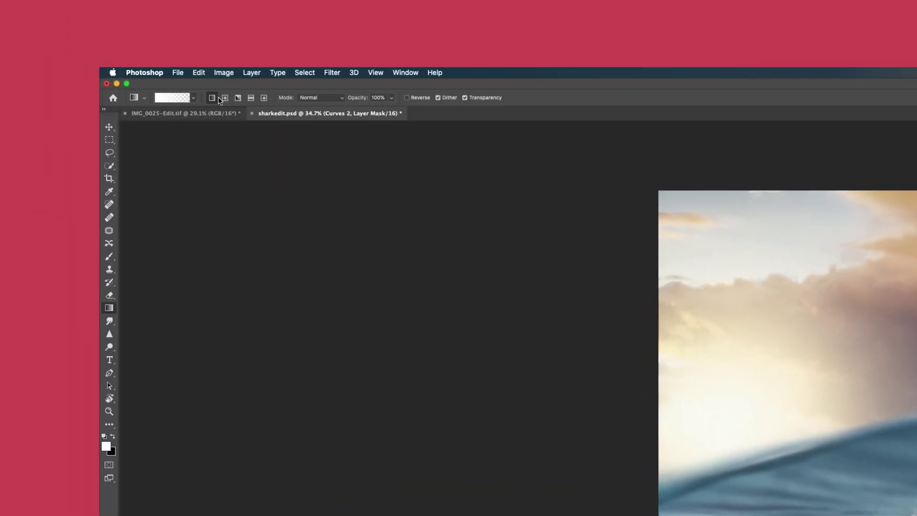
click(225, 98)
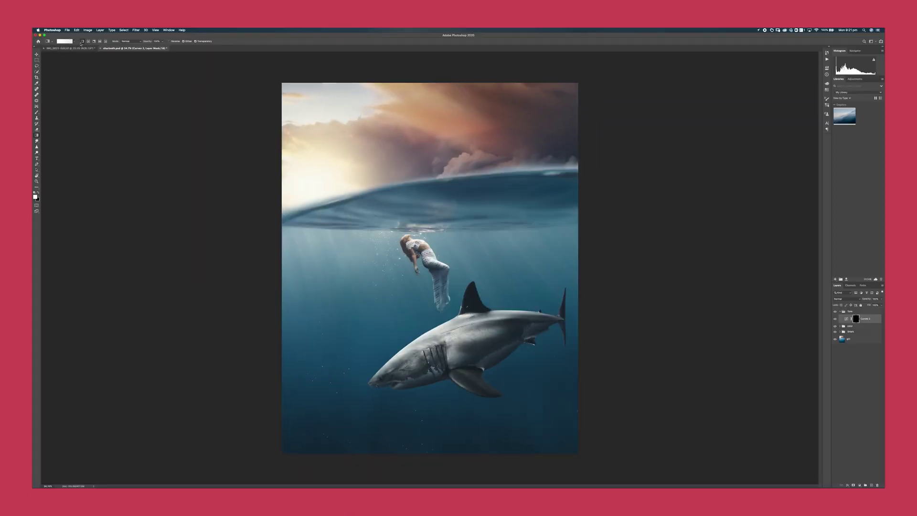
key(super+minus)
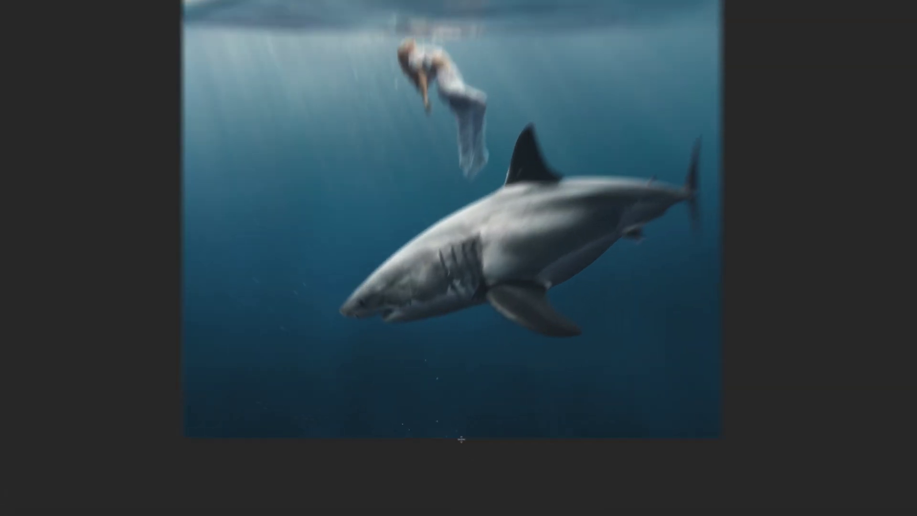
drag(435, 433, 435, 261)
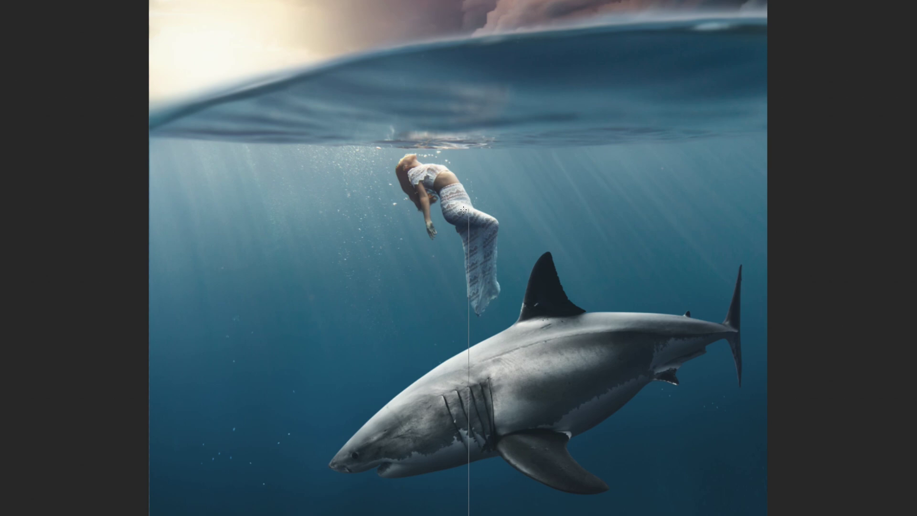
drag(464, 209, 463, 208)
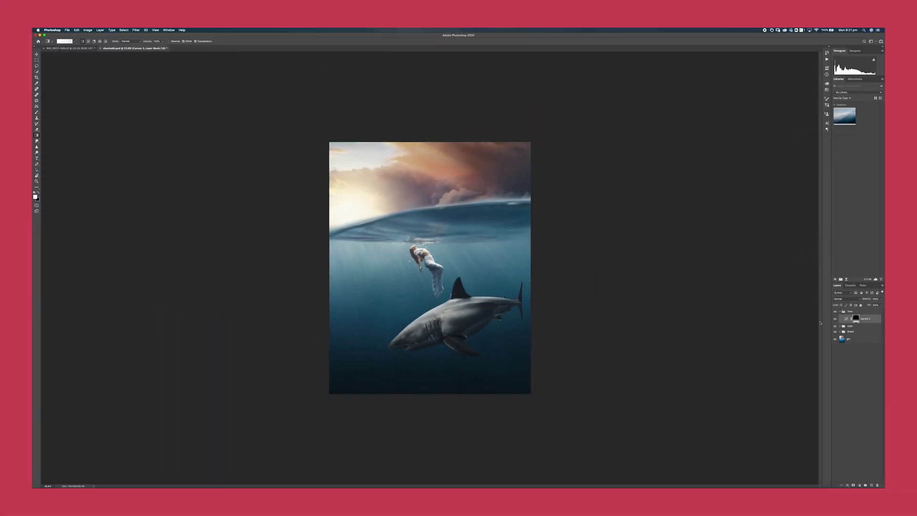
click(834, 319)
click(835, 319)
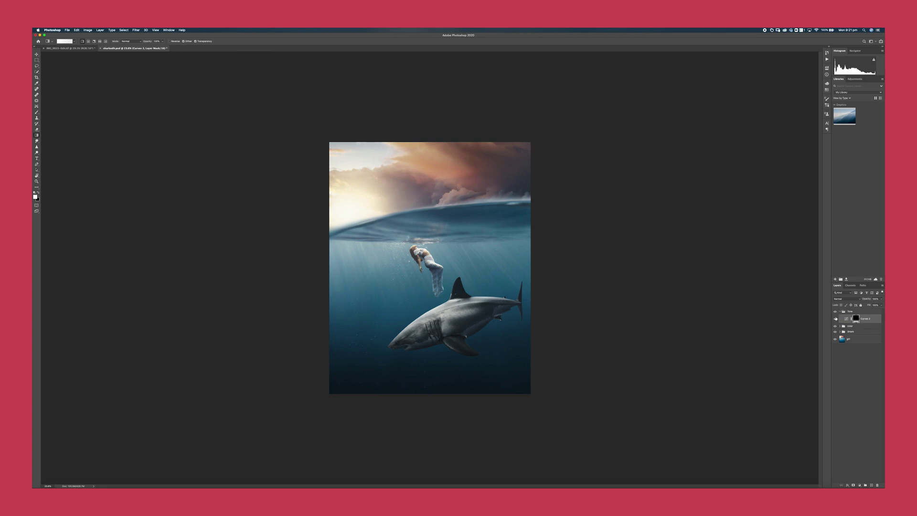
Step: Add a second Curves layer in the Tone group and raise the upper part of the curve to brighten the image
click(859, 486)
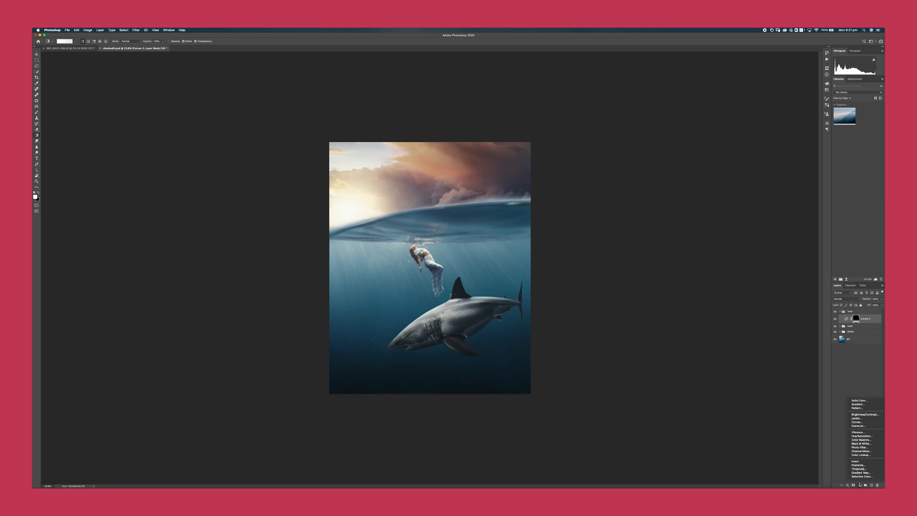
click(856, 422)
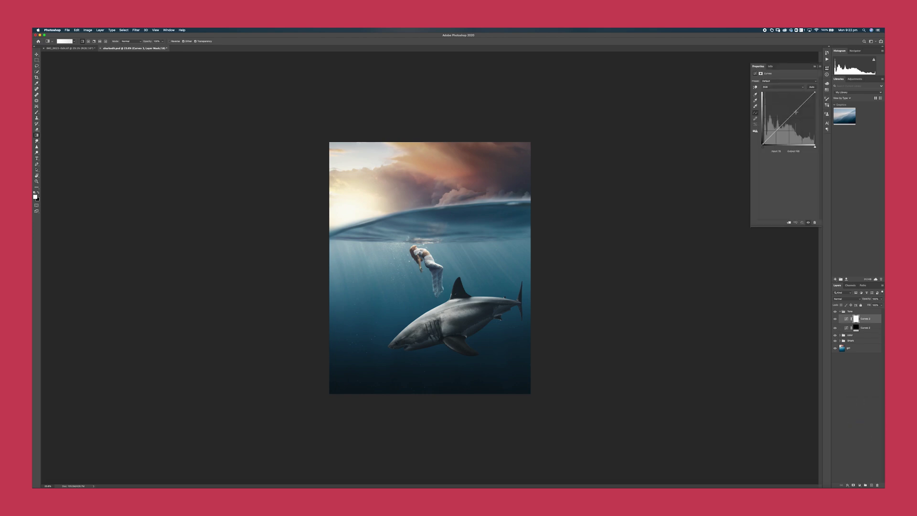
drag(802, 104, 801, 101)
click(814, 66)
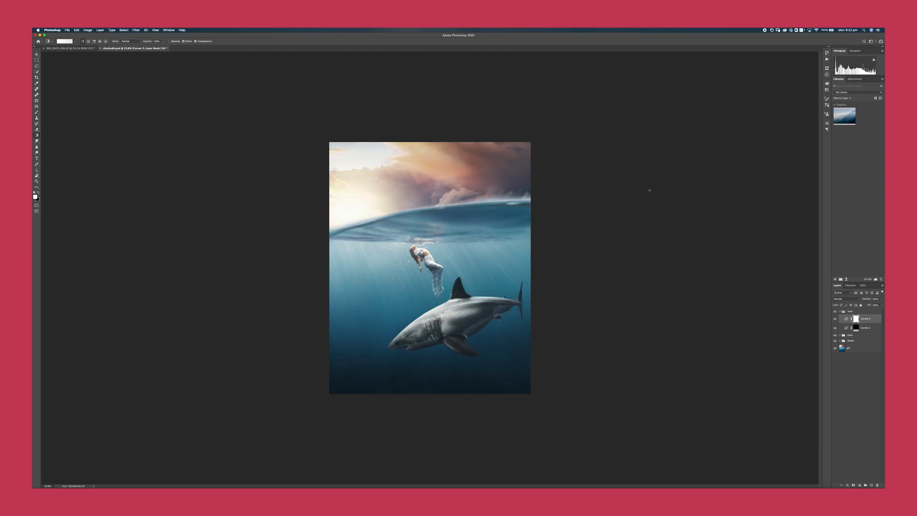
Step: Rotate the canvas to nearly upside down, switch to the Brush tool, and invert the brightening Curves layer's mask to black
scroll(450, 167, up, 3)
key(r)
drag(435, 160, 456, 303)
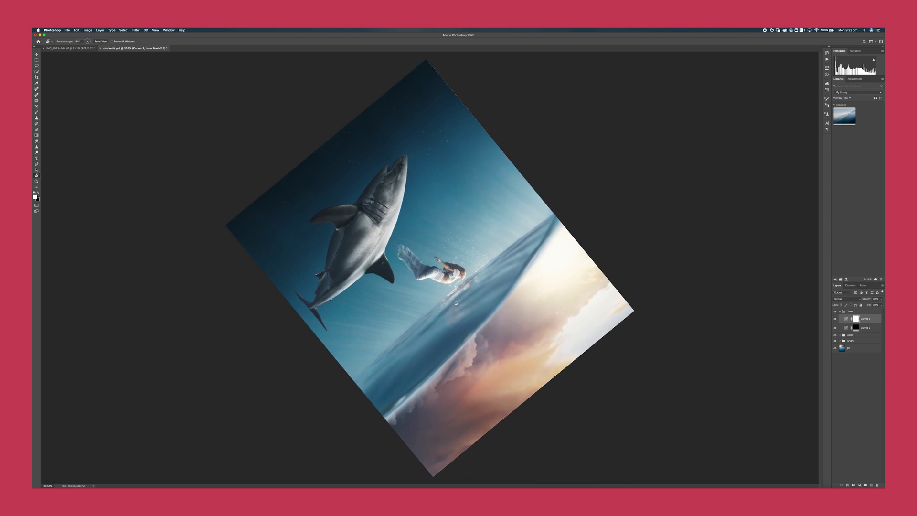
key(g)
scroll(430, 268, up, 3)
key(b)
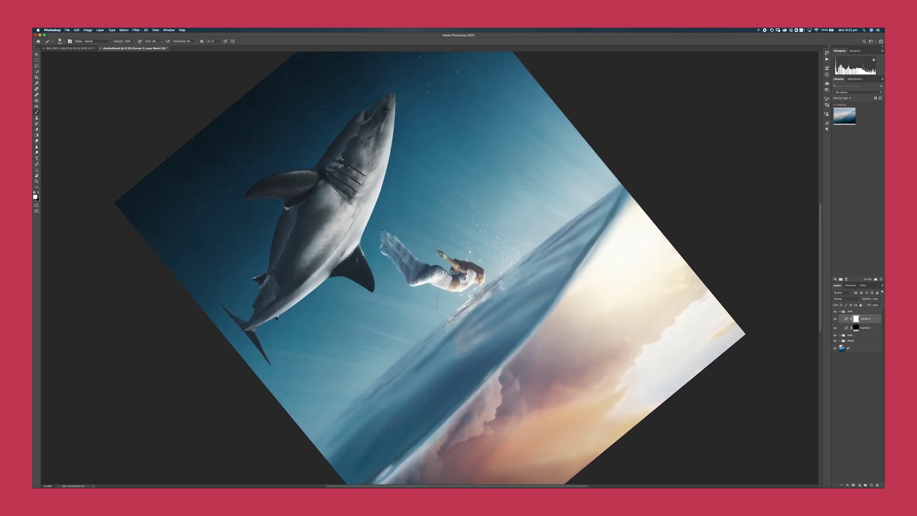
key(super+i)
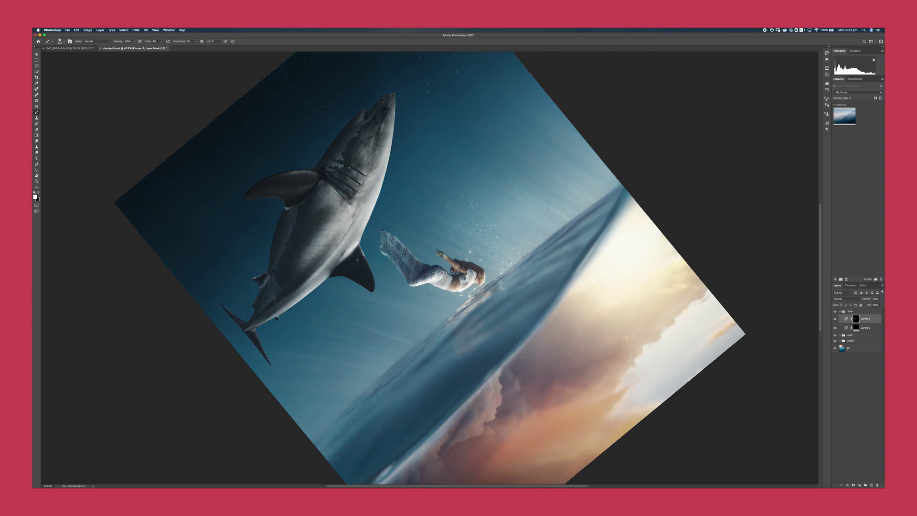
Step: Stamp all visible layers into a new top layer, compare it with the layers below, and convert it to a smart object
scroll(383, 361, down, 2)
mouse_move(383, 361)
mouse_down()
mouse_move(420, 306)
mouse_move(595, 129)
mouse_move(514, 285)
mouse_up()
scroll(454, 267, down, 6)
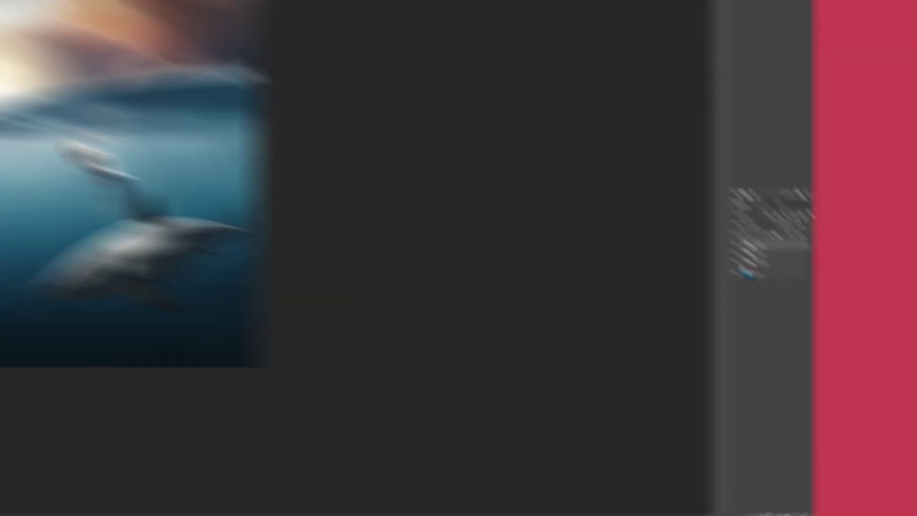
key(alt+shift+super+e)
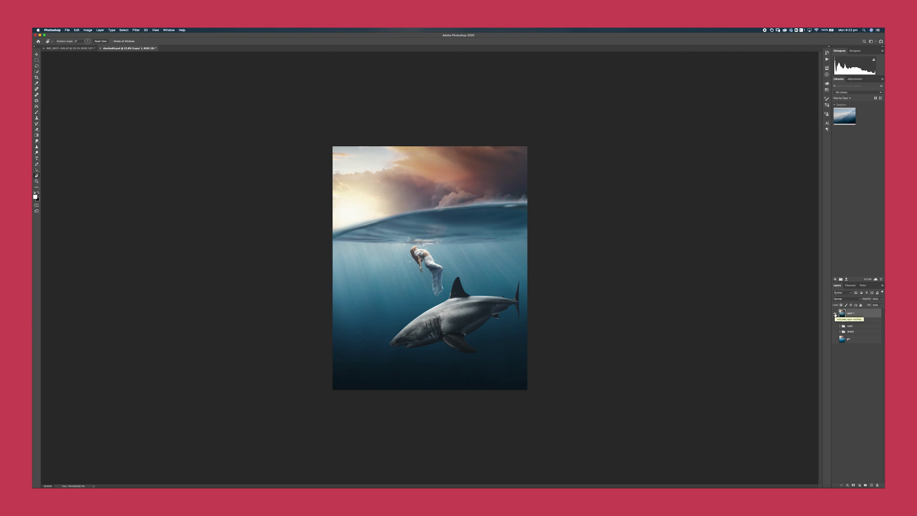
alt+click(835, 314)
right_click(851, 315)
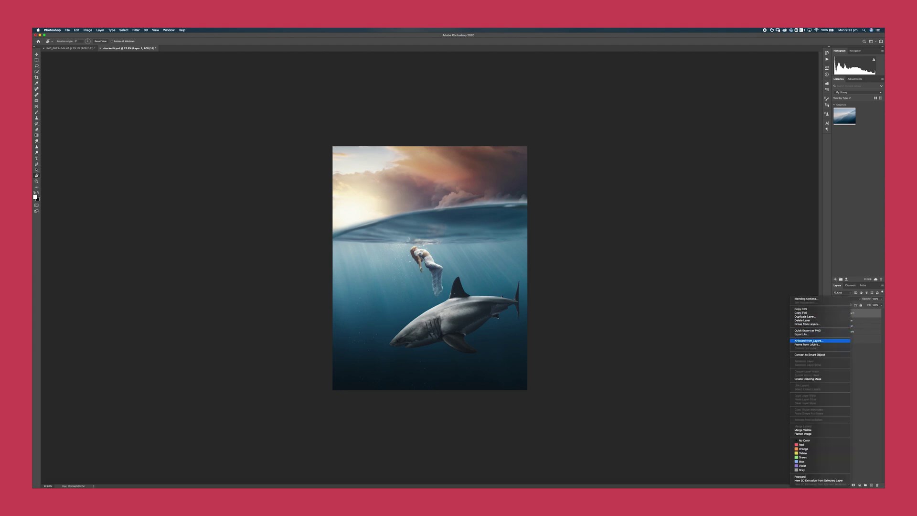
click(810, 355)
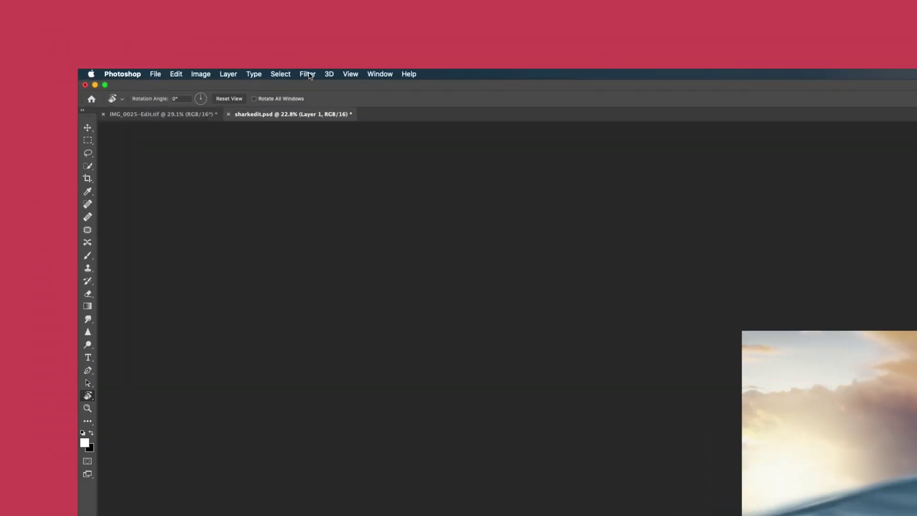
Step: Open the Camera Raw filter and set Temperature +3, Tint +3, Blacks +3, Texture +9, Clarity +13 and Saturation -9
click(137, 30)
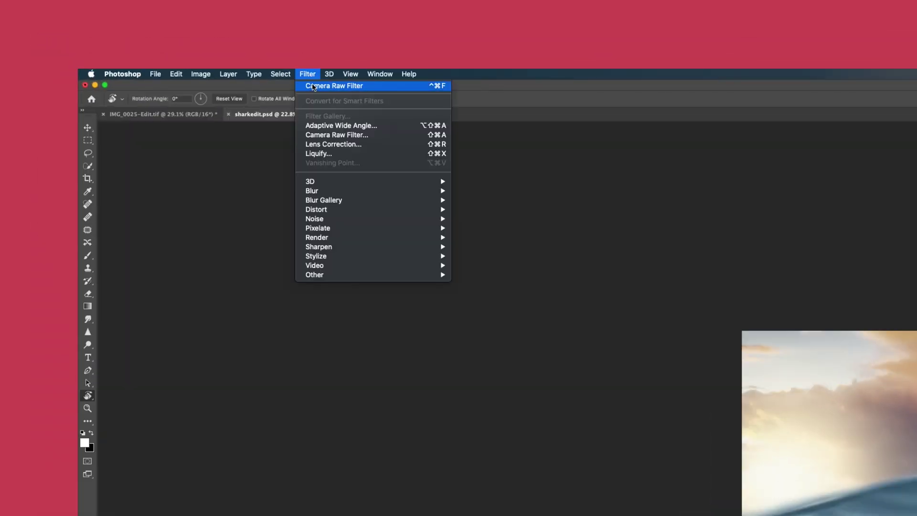
click(326, 136)
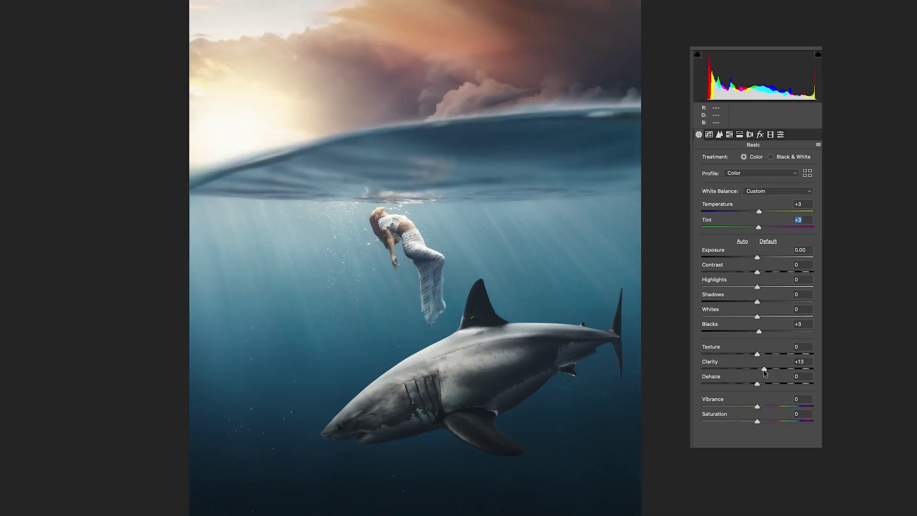
drag(852, 186, 854, 186)
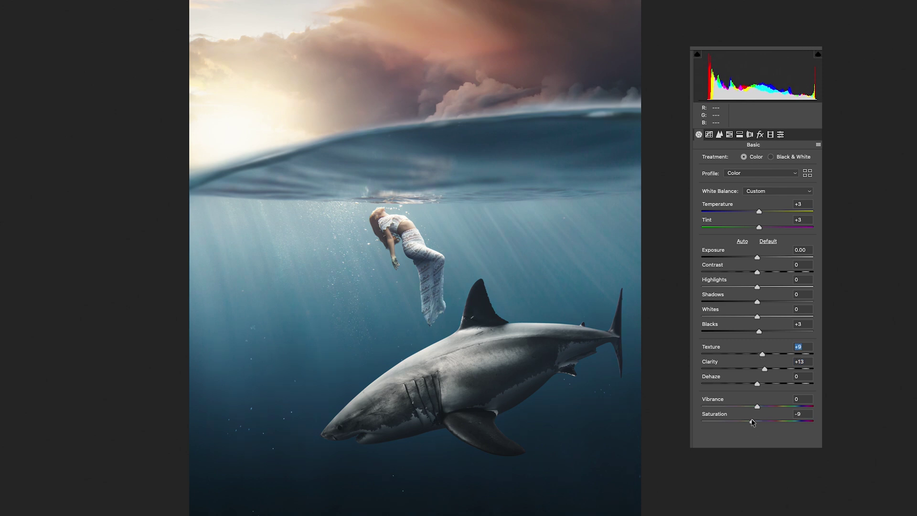
Step: Set the Blues saturation to -15 in the HSL adjustments and add a small amount of grain to the image
click(719, 135)
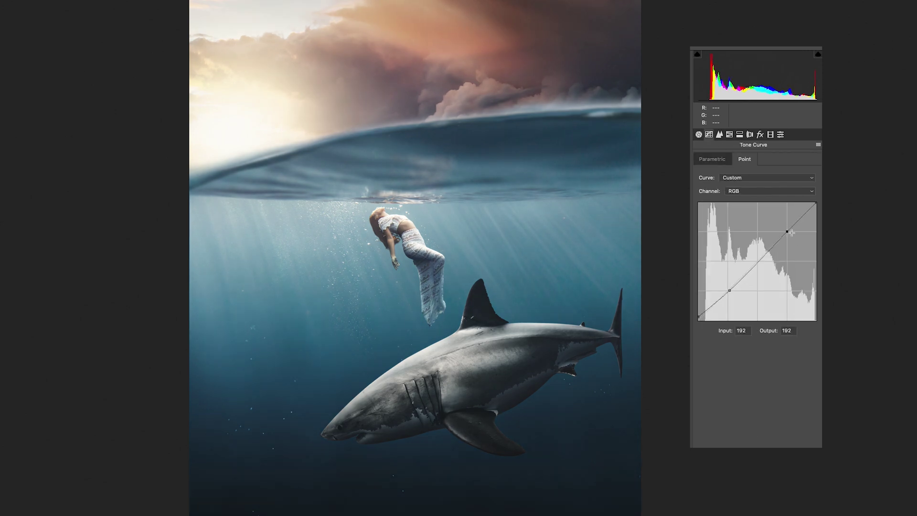
click(718, 135)
click(729, 134)
click(735, 159)
drag(757, 273, 749, 273)
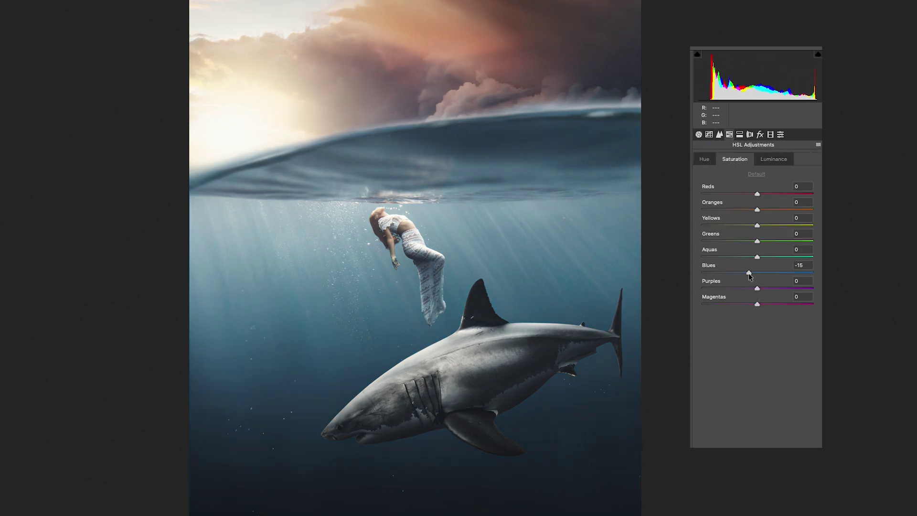
click(759, 134)
drag(701, 177, 724, 176)
Step: In Calibration, set hue and saturation to +12 and +9 for Red Primary, +9 and +19 for Green, -18 and -19 for Blue
click(770, 134)
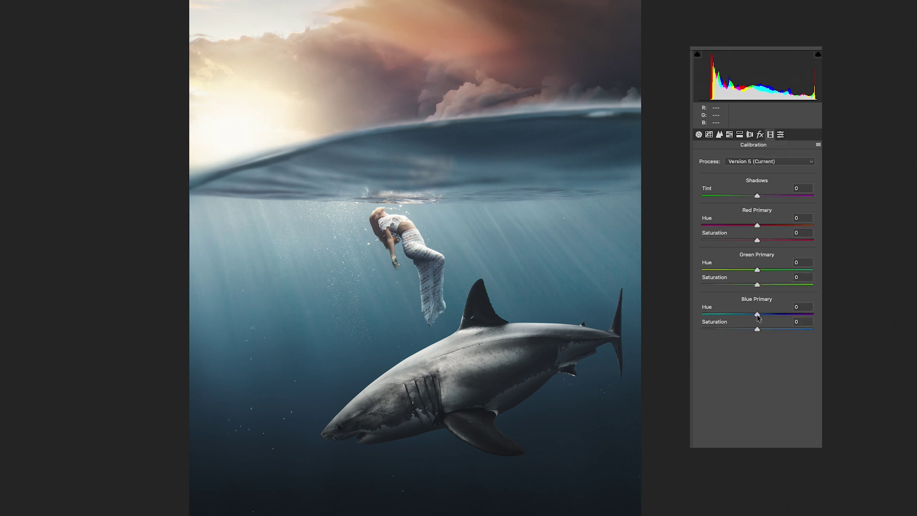
drag(757, 315, 747, 315)
drag(757, 225, 763, 225)
drag(757, 270, 763, 270)
drag(757, 329, 747, 329)
drag(757, 285, 768, 285)
drag(757, 240, 762, 240)
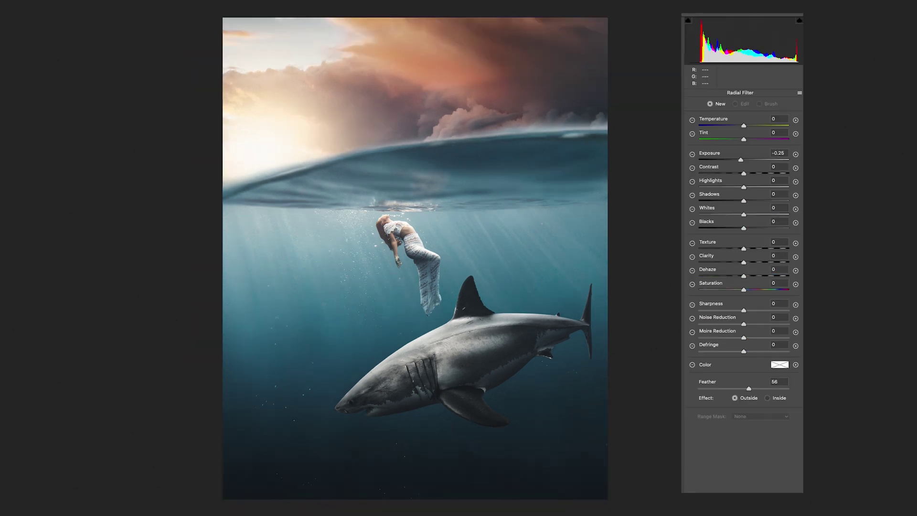
Step: Add a wide radial filter around the girl and the waterline with Exposure 0, Feather 100 and the effect inside
drag(326, 224, 616, 218)
double_click(743, 160)
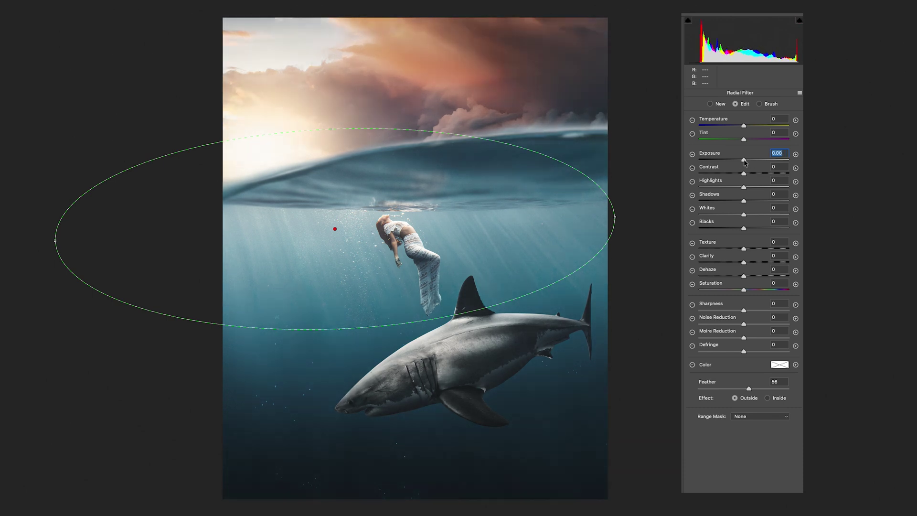
drag(748, 388, 793, 389)
click(767, 398)
Step: Limit the radial filter to luminance 23–100 with Smoothness 59, and set its Exposure to +0.40 and Dehaze to -16
click(759, 416)
click(738, 433)
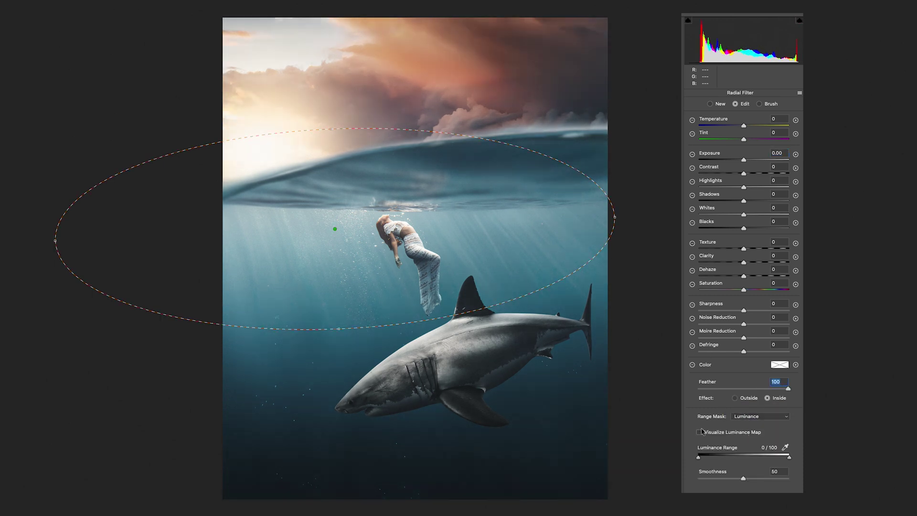
click(699, 432)
drag(699, 458, 751, 478)
click(700, 431)
drag(744, 160, 748, 160)
drag(743, 276, 737, 276)
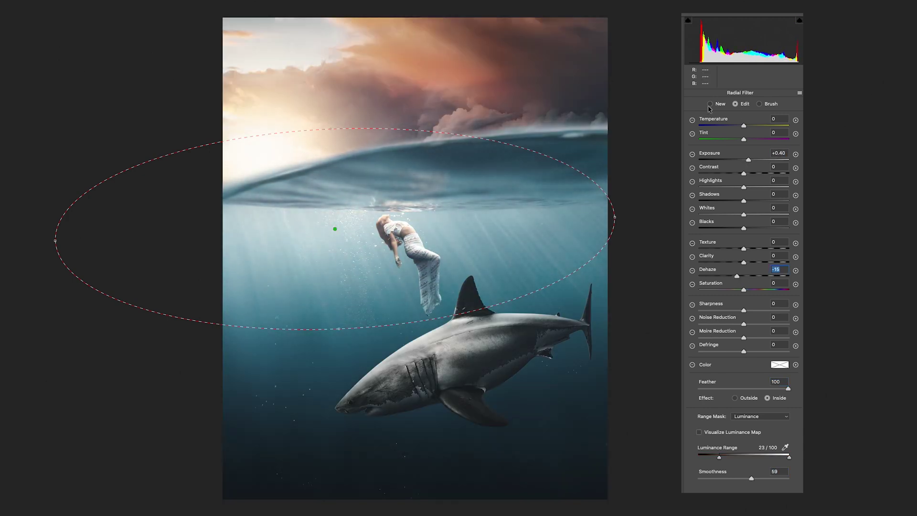
Step: Add a second, very large radial filter affecting the area outside its ellipse, with Exposure and Dehaze reset to 0
click(710, 104)
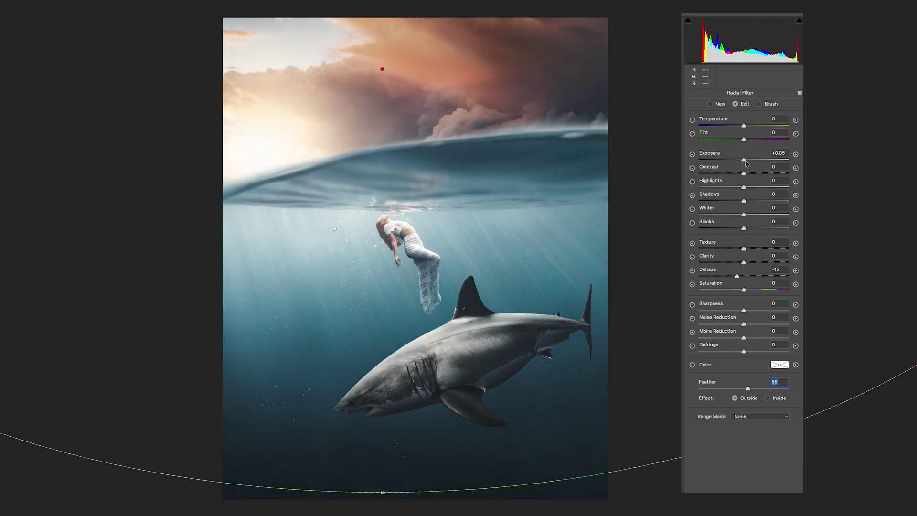
drag(746, 162, 744, 162)
drag(737, 276, 743, 276)
Step: Give the second radial filter a luminance range mask that excludes the brightest tones, with slightly increased smoothness
click(760, 416)
click(746, 435)
click(699, 432)
drag(788, 457, 772, 457)
drag(744, 479, 749, 478)
click(699, 432)
Step: Lower the second radial filter's Exposure slightly, reposition its ellipse, and leave the Radial Filter tool
drag(743, 160, 739, 161)
drag(382, 69, 361, 92)
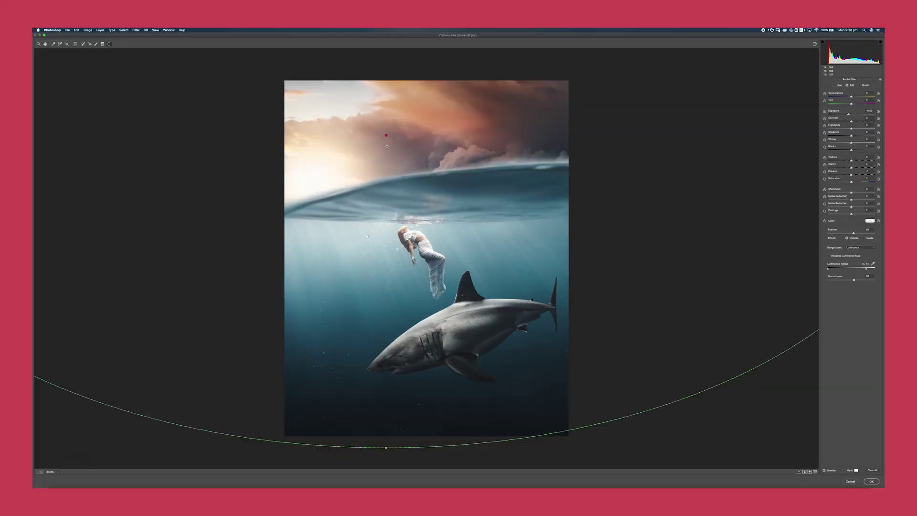
key(z)
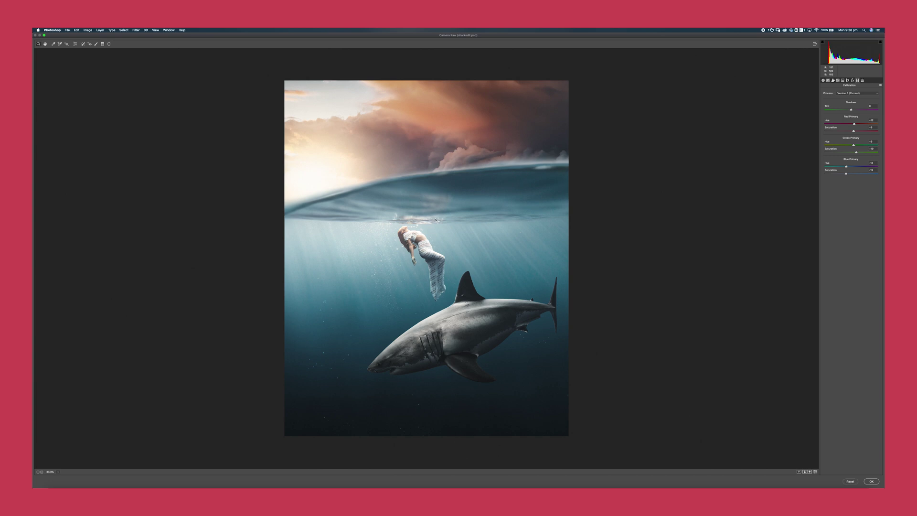
Step: Apply the Camera Raw filter to the smart object and toggle the smart filter off and back on to compare
alt+click(435, 222)
alt+click(435, 222)
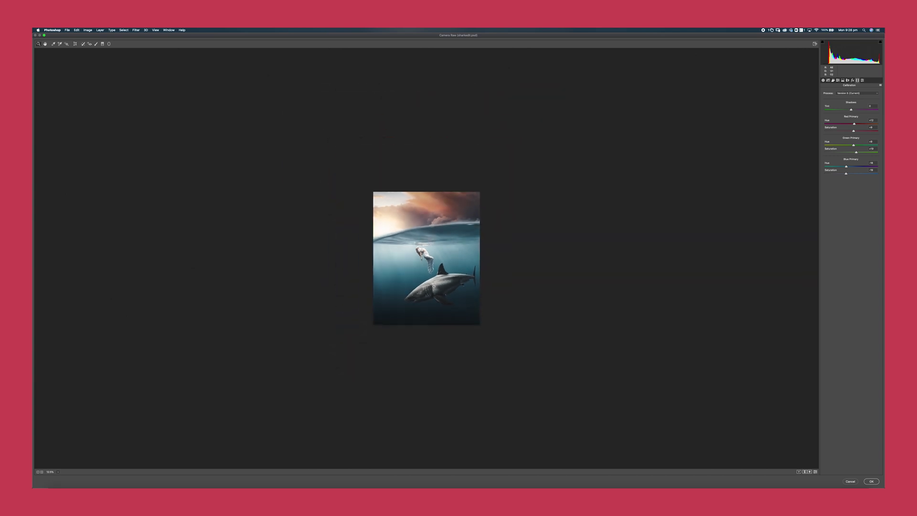
click(435, 295)
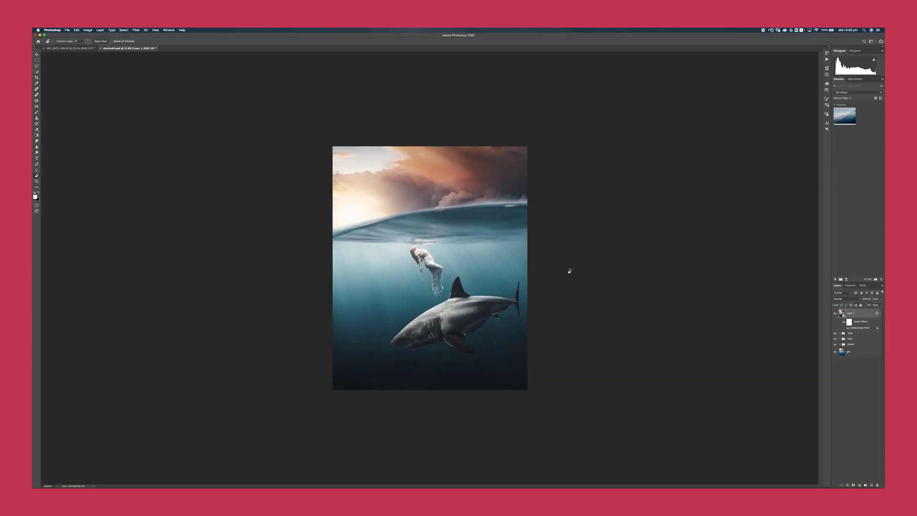
scroll(500, 277, up, 4)
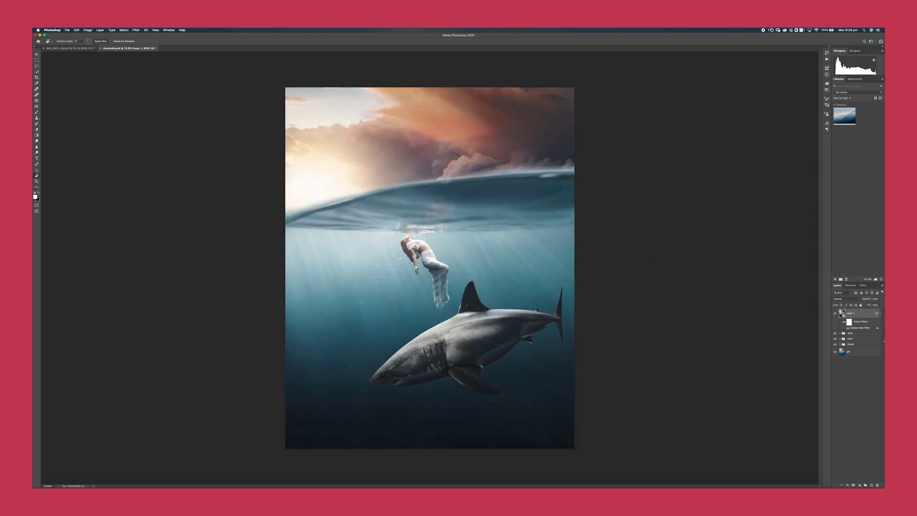
click(849, 328)
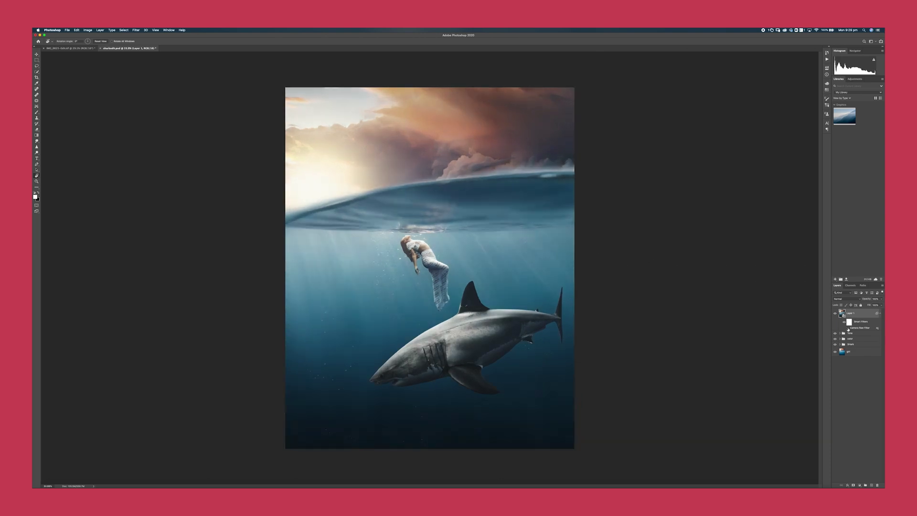
click(848, 328)
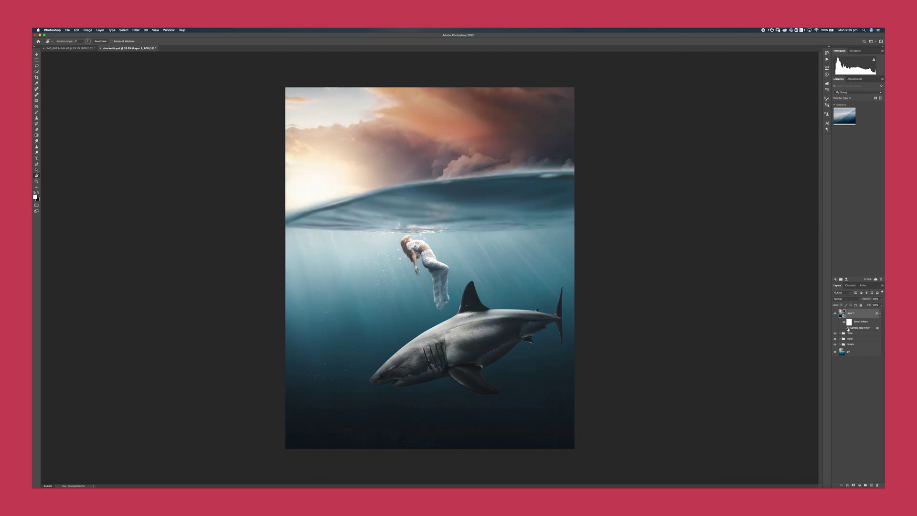